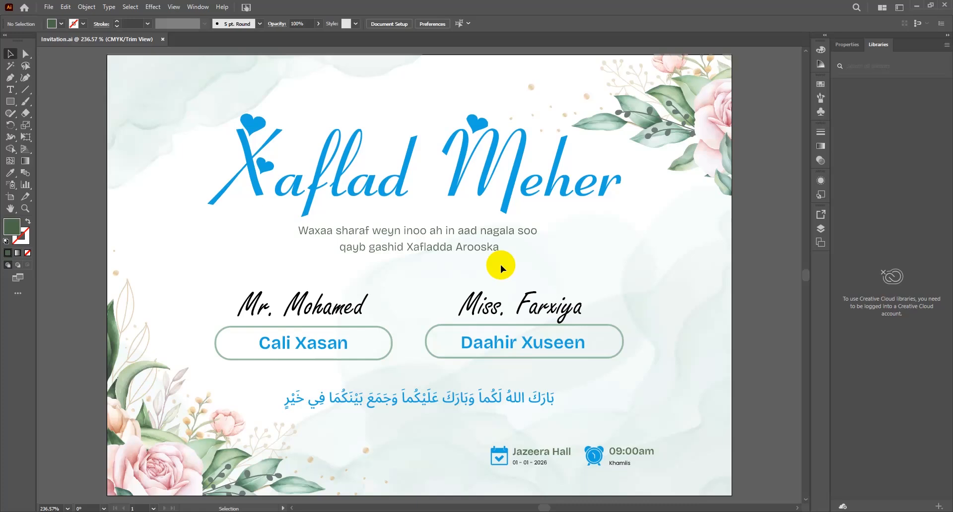
Step: Zoom out on the finished invitation and bring up the File menu
key(ctrl+minus)
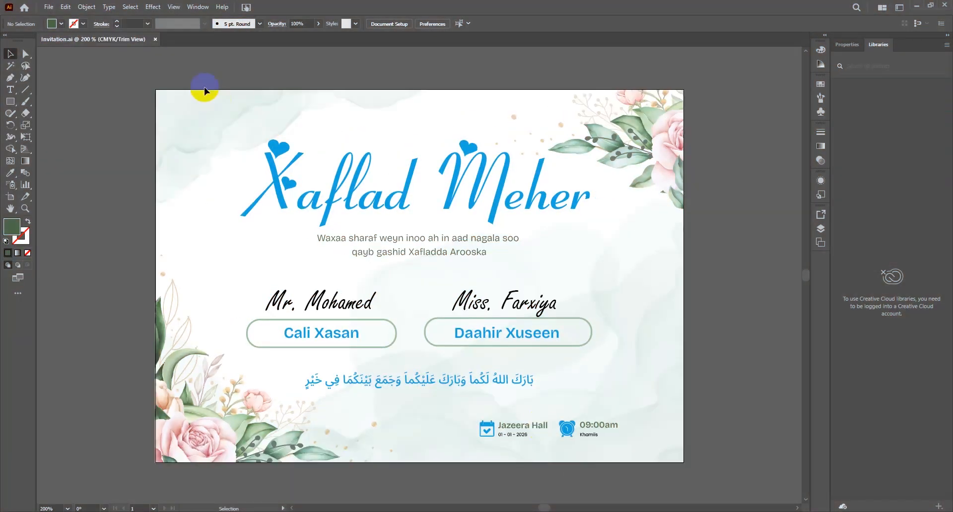
click(55, 7)
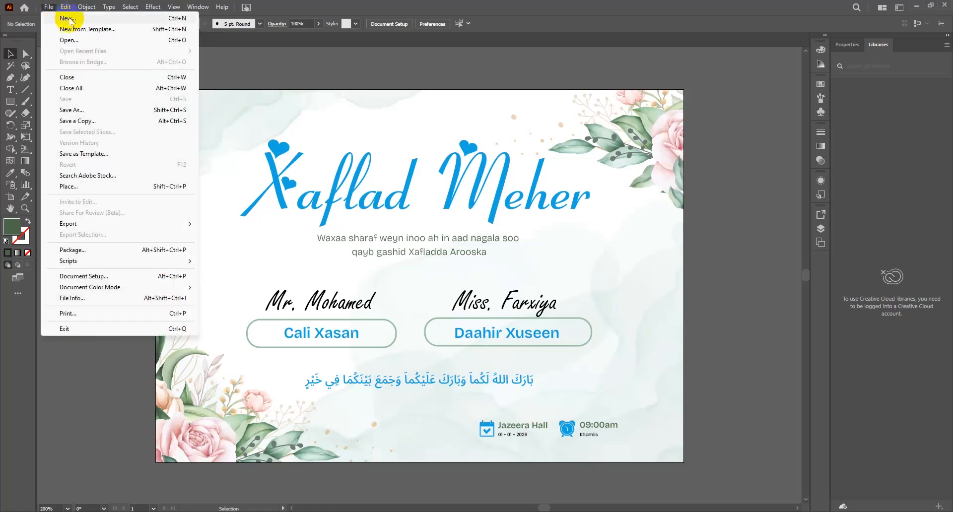
Step: Create a 14.85 × 10.5 cm document in centimetres named 'Invitation Design'
click(173, 20)
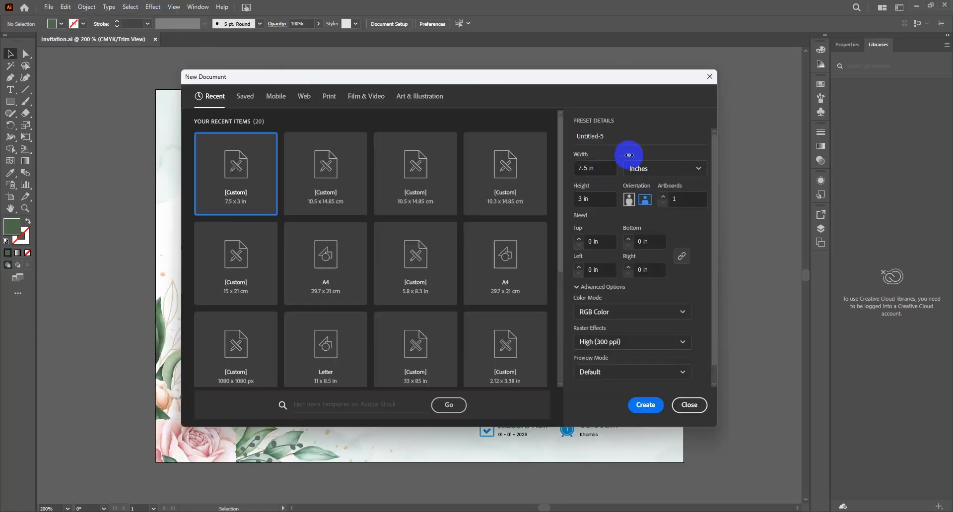
click(647, 172)
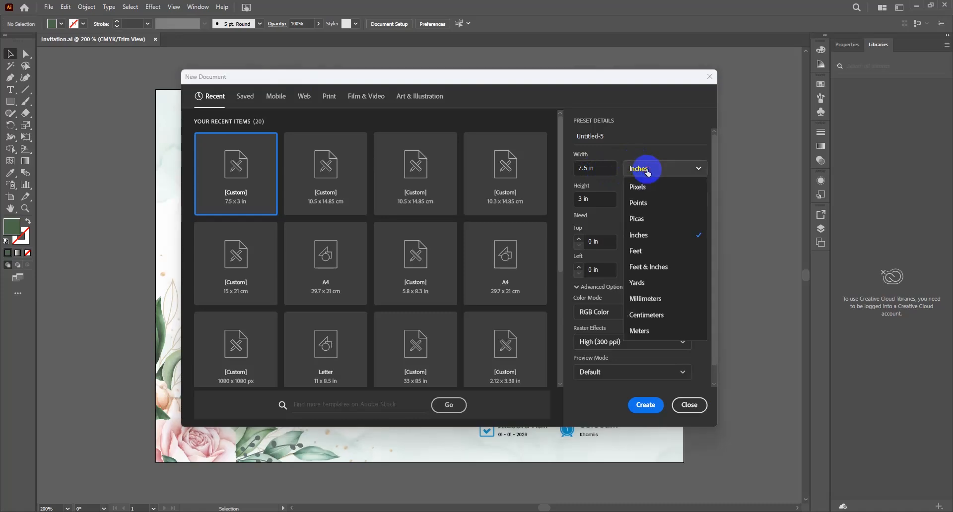
click(651, 316)
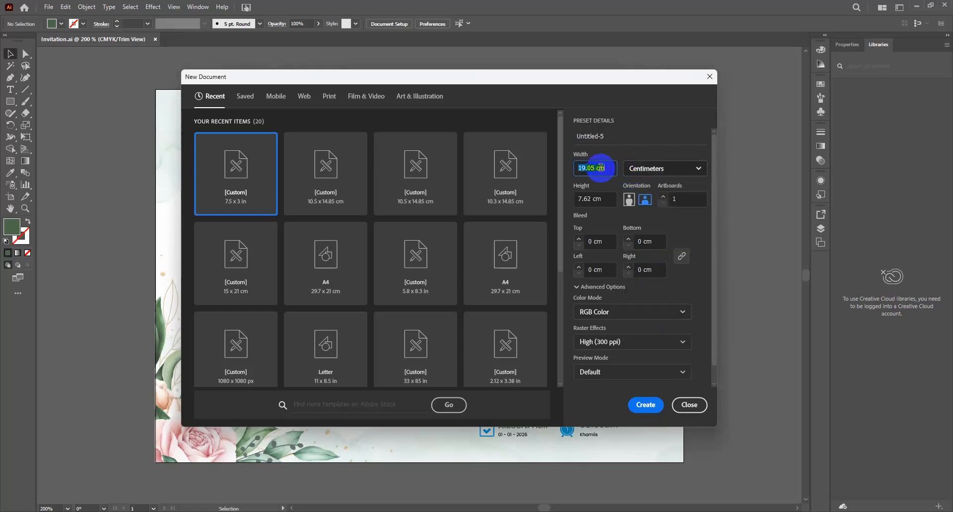
text(14)
click(600, 167)
text(.85)
click(594, 202)
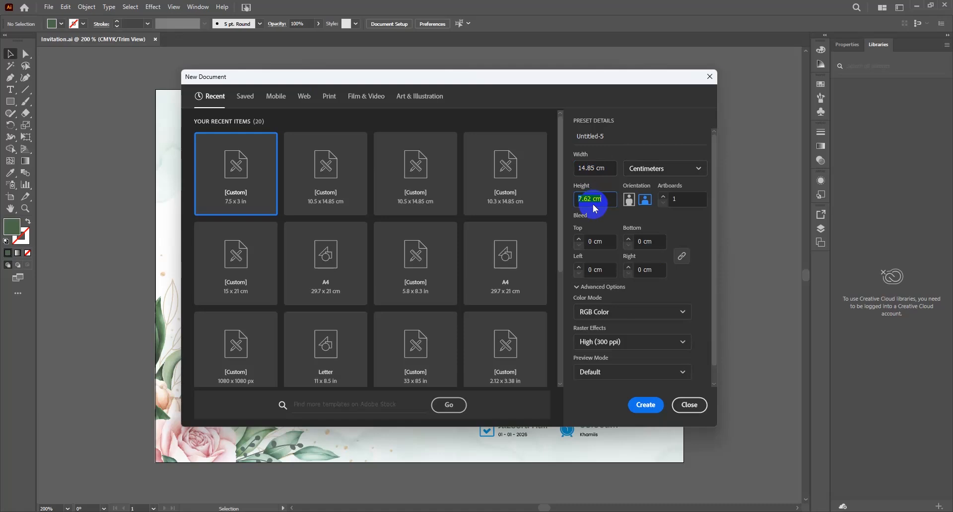
text(10.5)
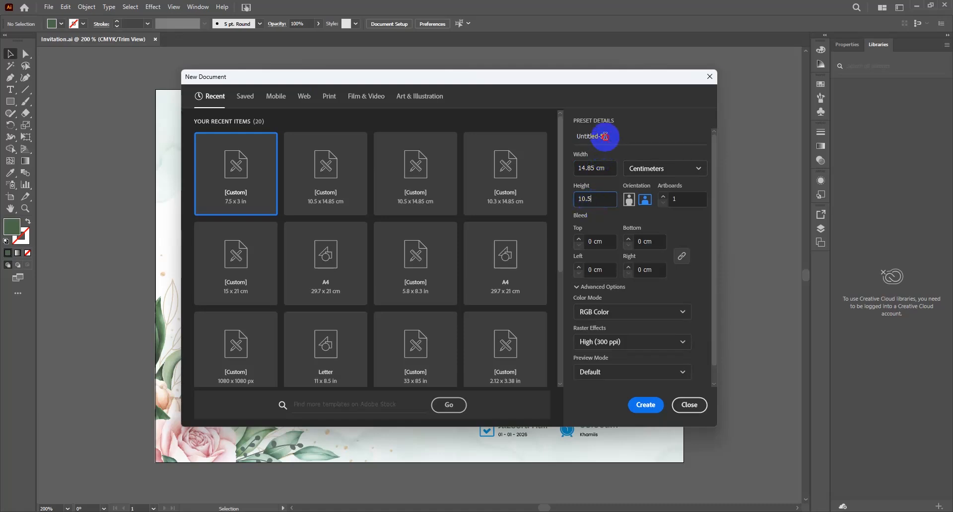
key(BackSpace)
text(Invitation Design)
click(646, 407)
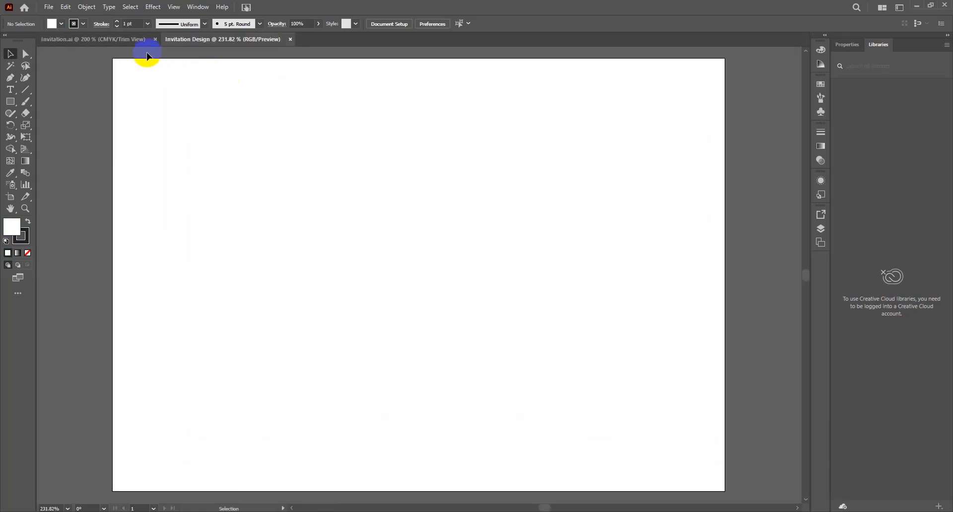
click(117, 37)
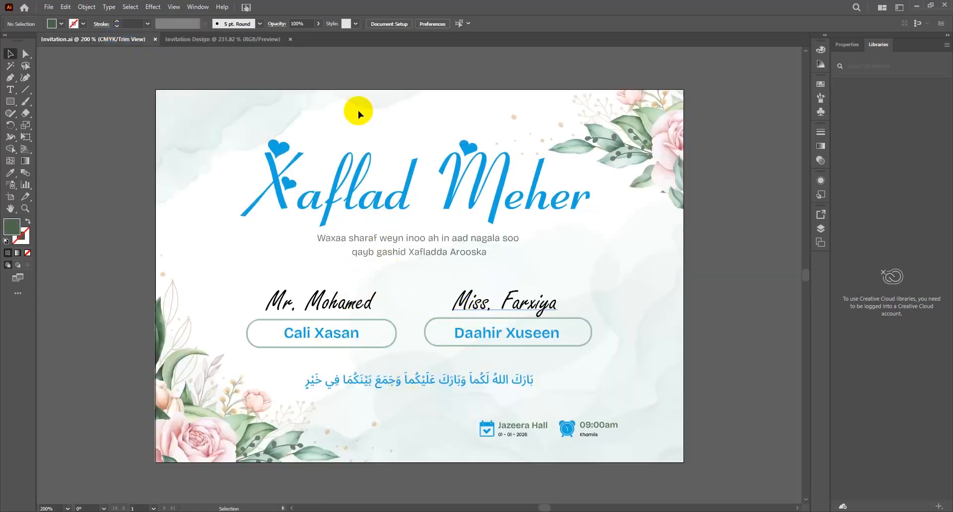
Step: Add title text on the blank artboard, enlarge it to about 42 pt and centre it
click(266, 36)
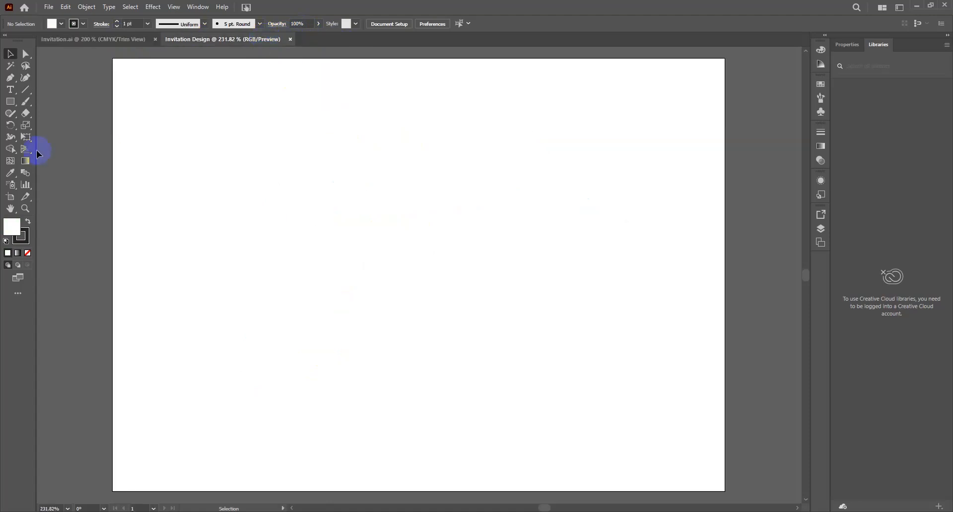
click(10, 91)
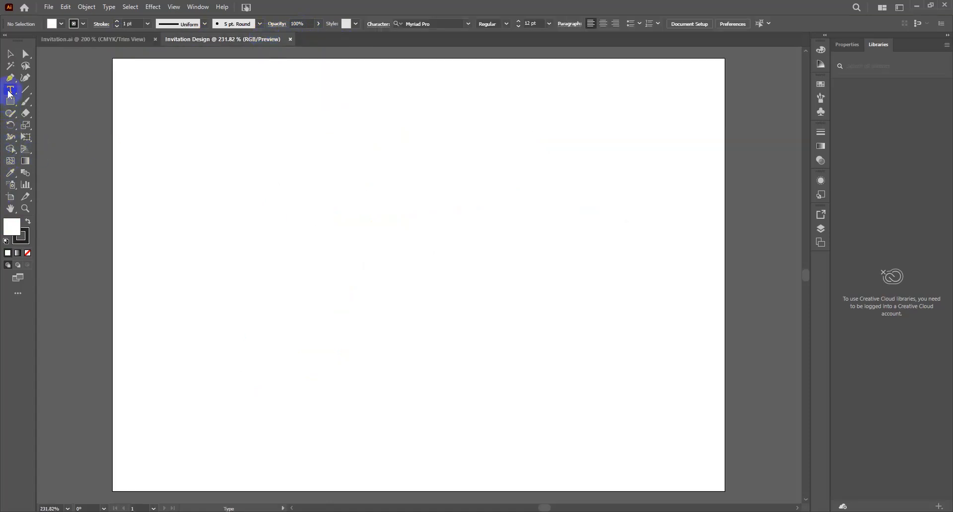
click(251, 113)
text(C)
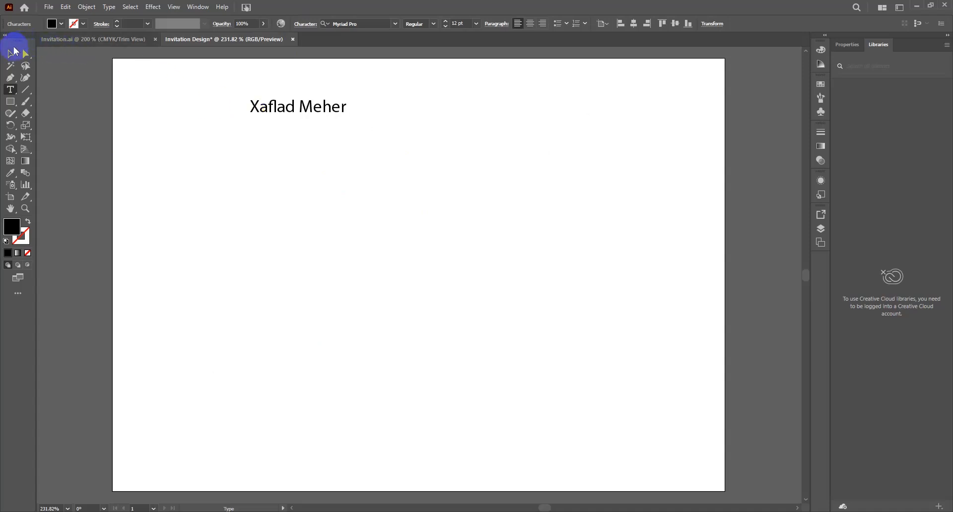
click(10, 54)
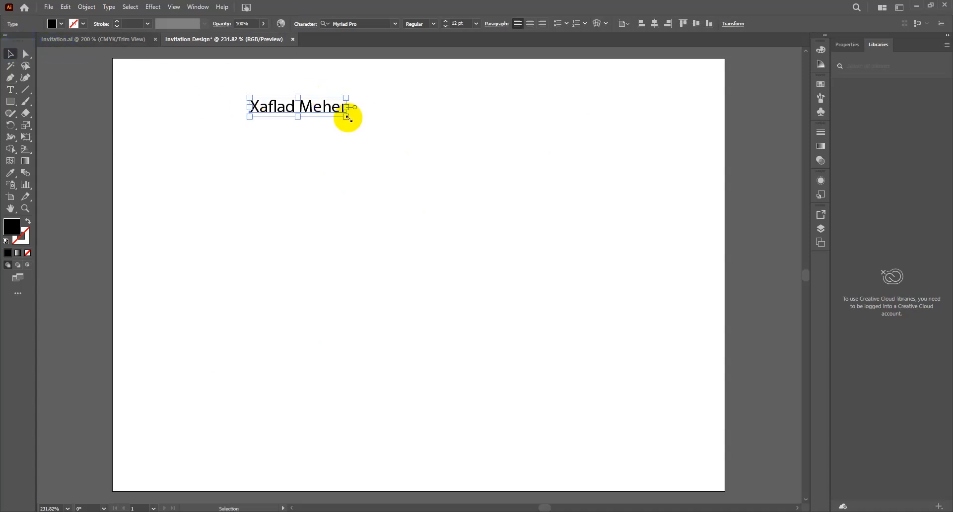
drag(347, 118, 585, 175)
click(654, 25)
key(ctrl+0)
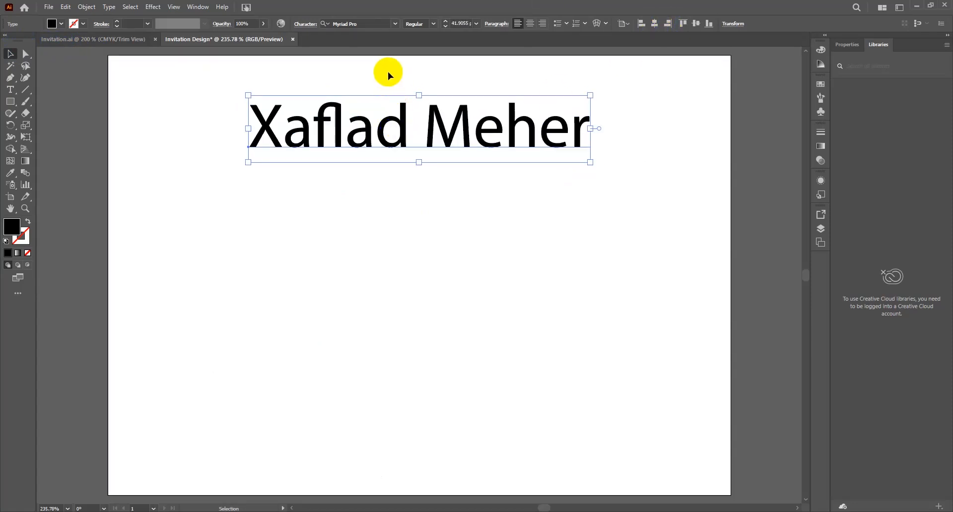
Step: Set the title font to Fiolex Girls, enlarge it further and re-centre it horizontally
click(370, 21)
text(fiole)
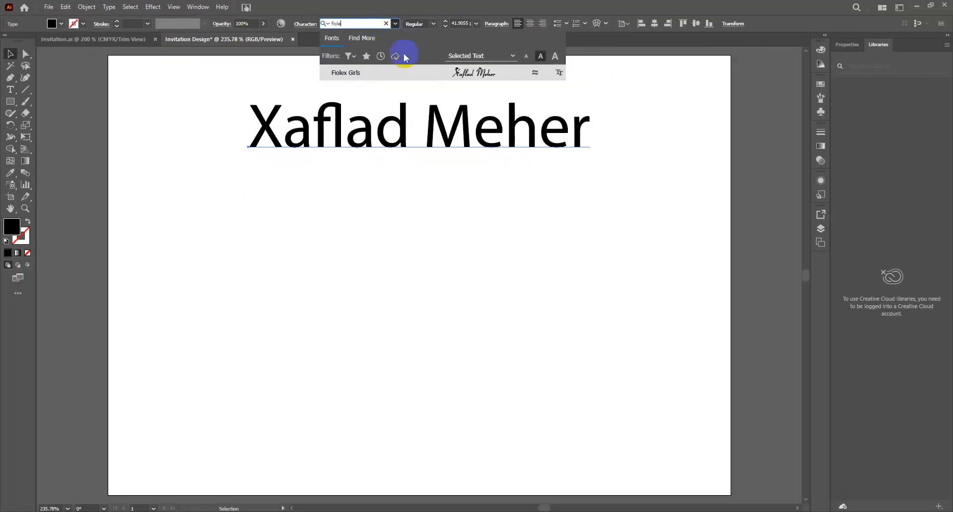
click(408, 72)
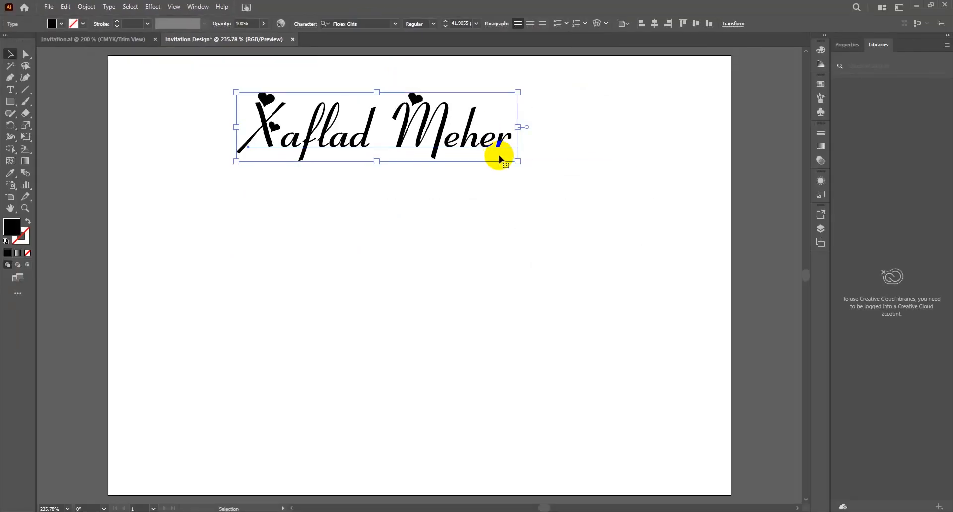
drag(517, 162, 606, 178)
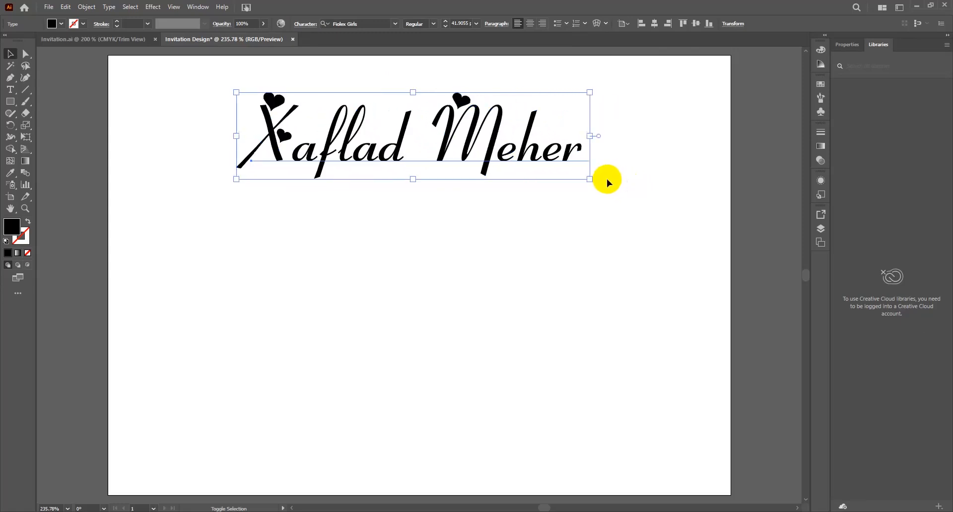
click(654, 24)
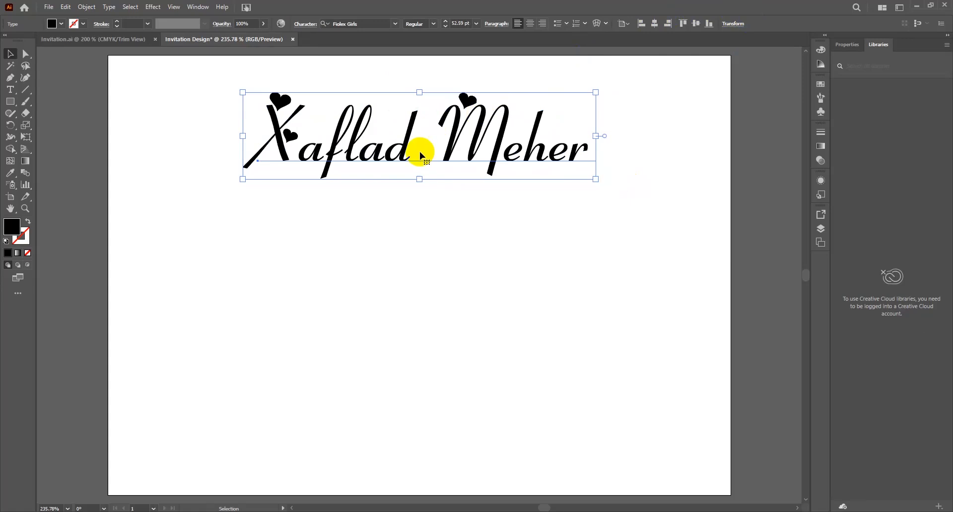
Step: Duplicate the title just below the original and select the copy's text
drag(409, 137, 391, 221)
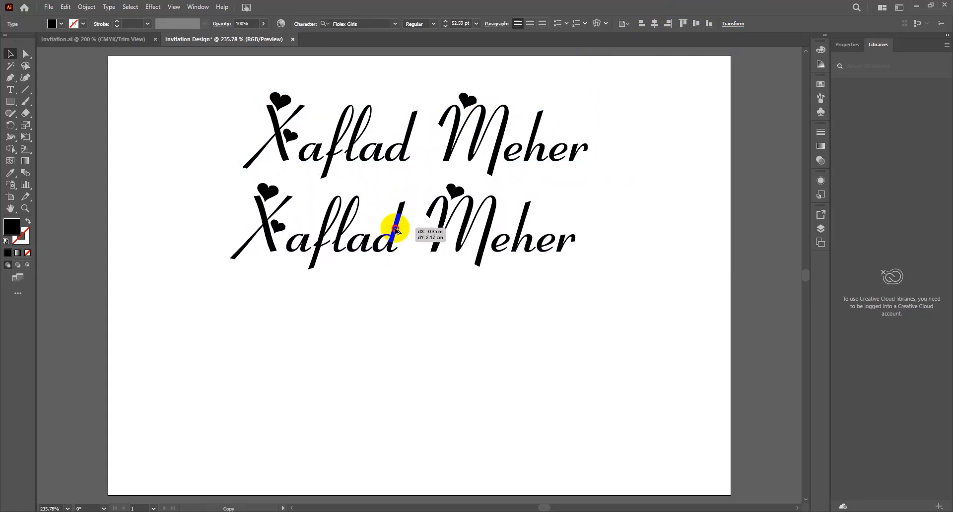
triple_click(395, 228)
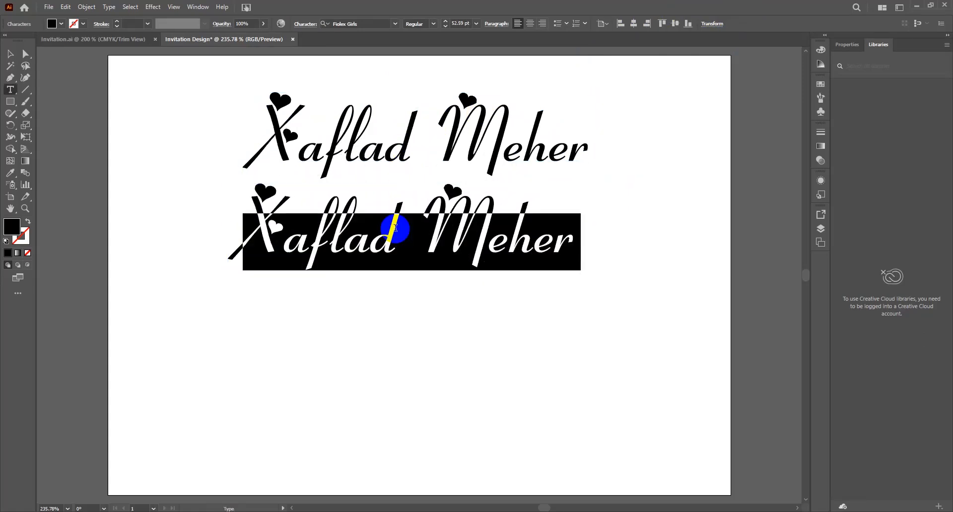
click(125, 39)
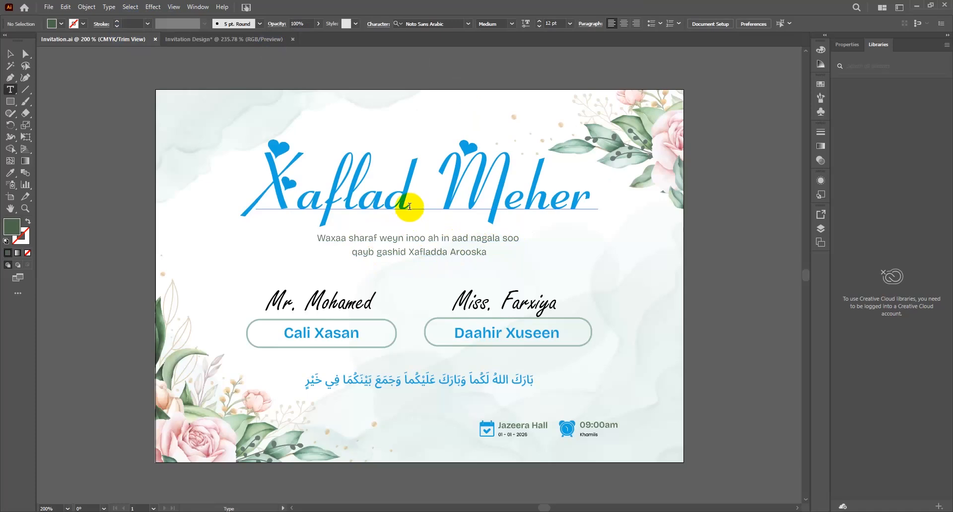
Step: Replace the copy with the two-line message 'waxaa sharaf weyn inoo ah / nagal soo qeyb gashid xafla' under the title
click(253, 39)
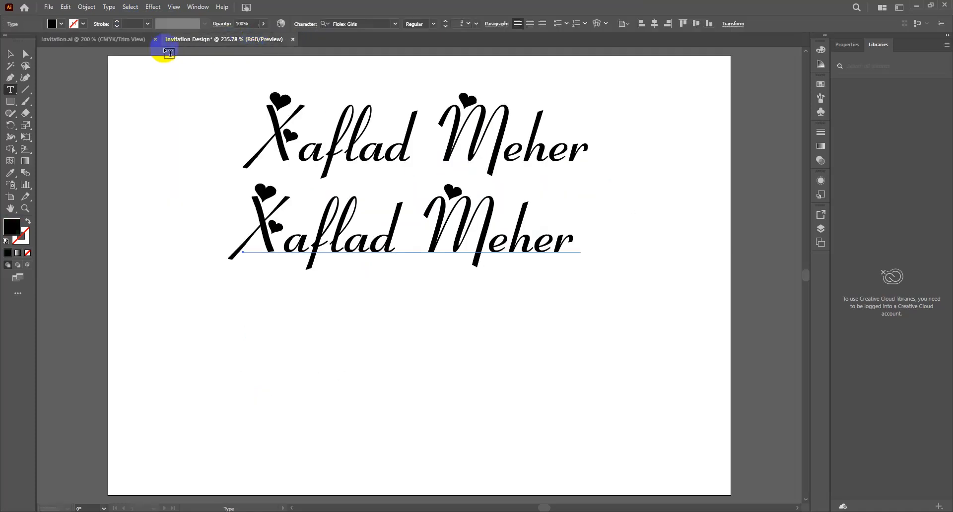
triple_click(362, 233)
text(waxaa sharaf weyn inoo ah)
key(Return)
text(nagal soo qeyb gashid xafla)
key(Escape)
drag(656, 366, 632, 272)
drag(675, 225, 425, 249)
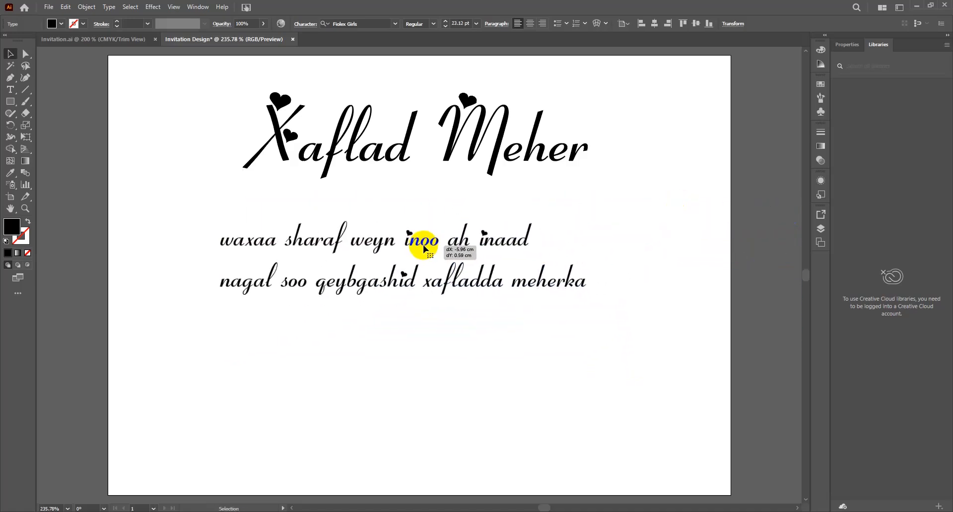
Step: Set the message in Poppins Light and shrink it to about 9 pt
click(368, 23)
text(popp)
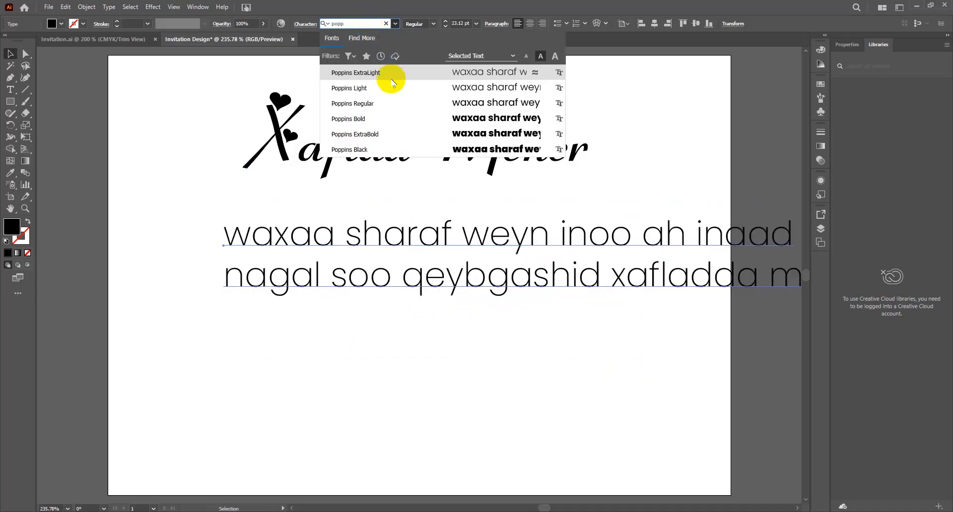
click(370, 96)
drag(573, 306, 413, 218)
Step: Re-break the message so the second line starts at 'qeyb'
double_click(390, 209)
click(318, 209)
key(BackSpace)
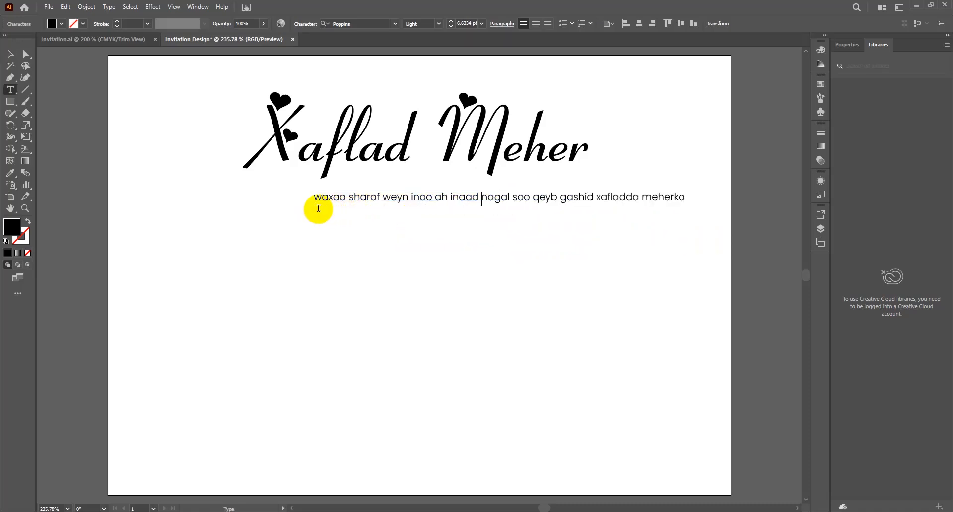
click(534, 198)
key(Return)
key(Escape)
Step: Centre-align the message lines and centre the block horizontally on the artboard
drag(407, 201, 328, 199)
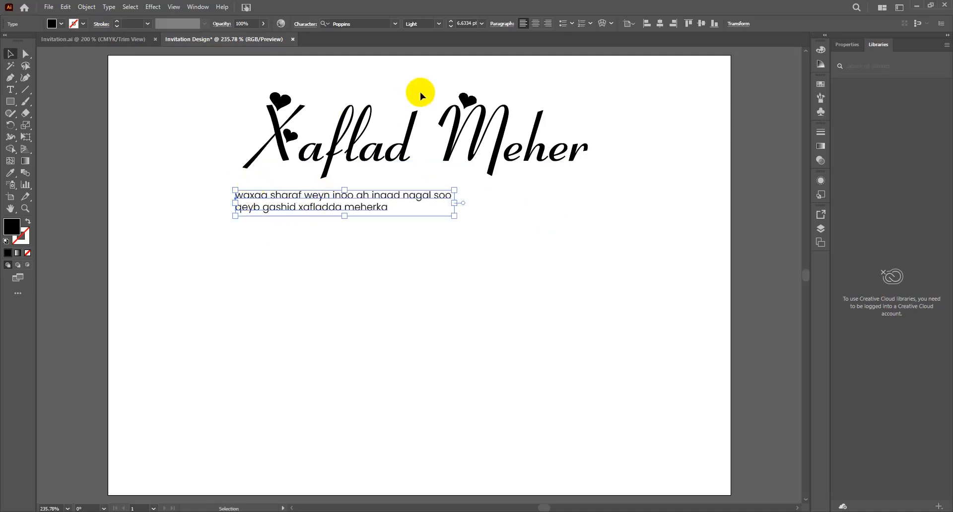
click(535, 23)
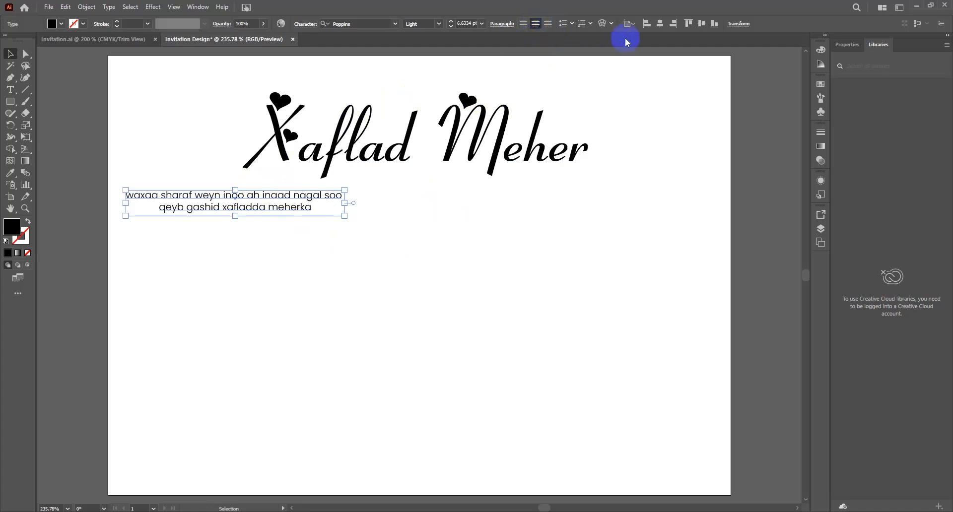
click(661, 25)
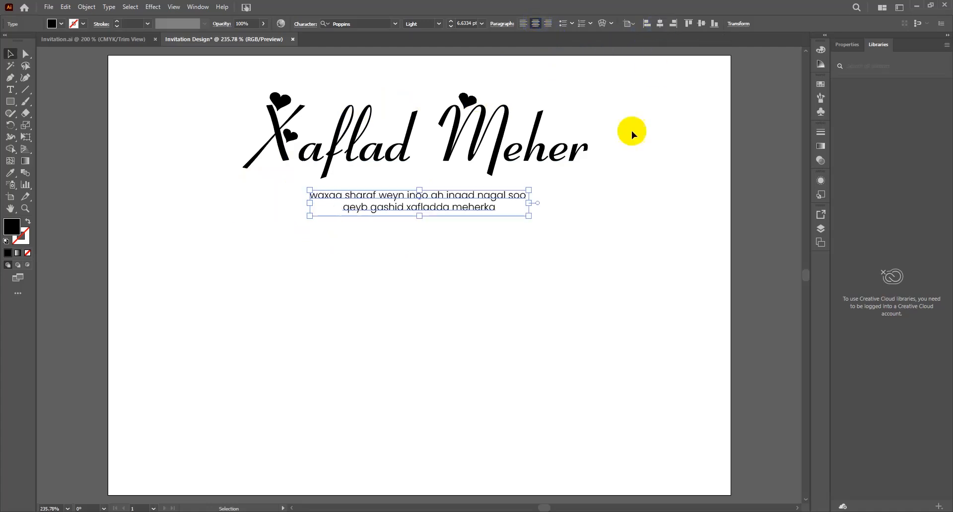
click(468, 263)
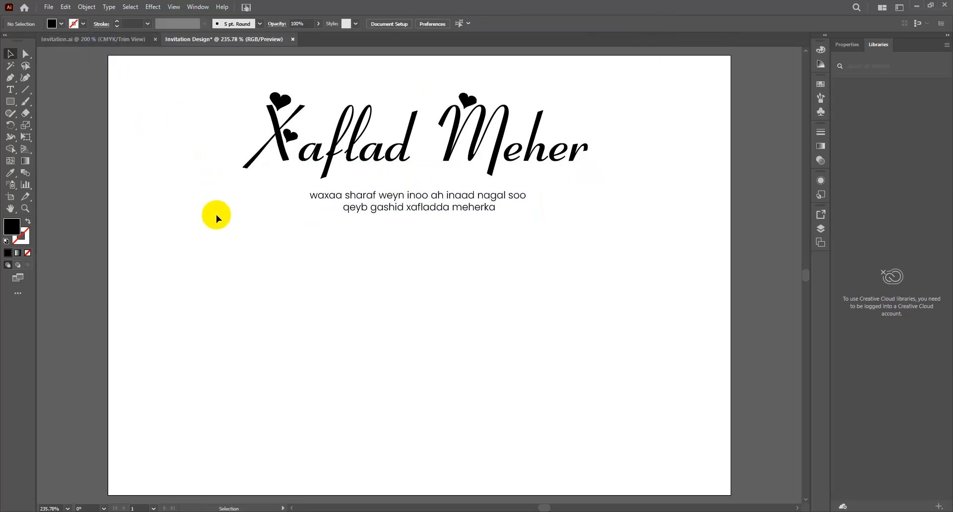
Step: Type the bride's and groom's full names, placing the groom's on the card's right side
key(t)
click(222, 269)
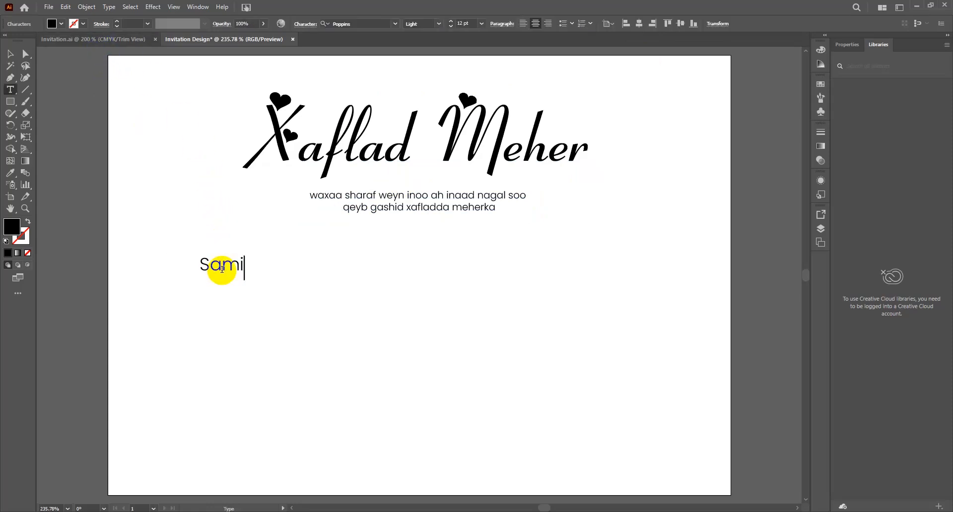
click(220, 313)
key(Escape)
drag(203, 309, 525, 267)
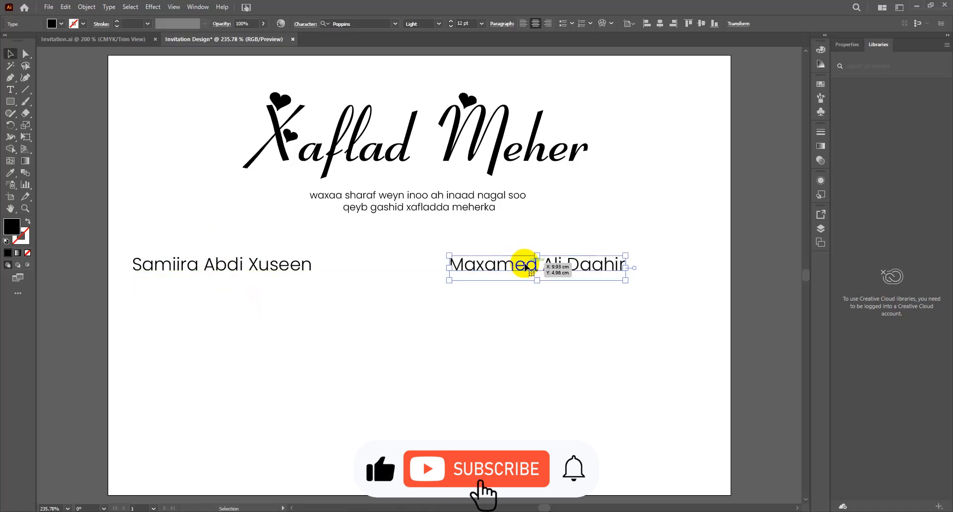
Step: Check which script font the reference invitation uses for its name tags
click(126, 42)
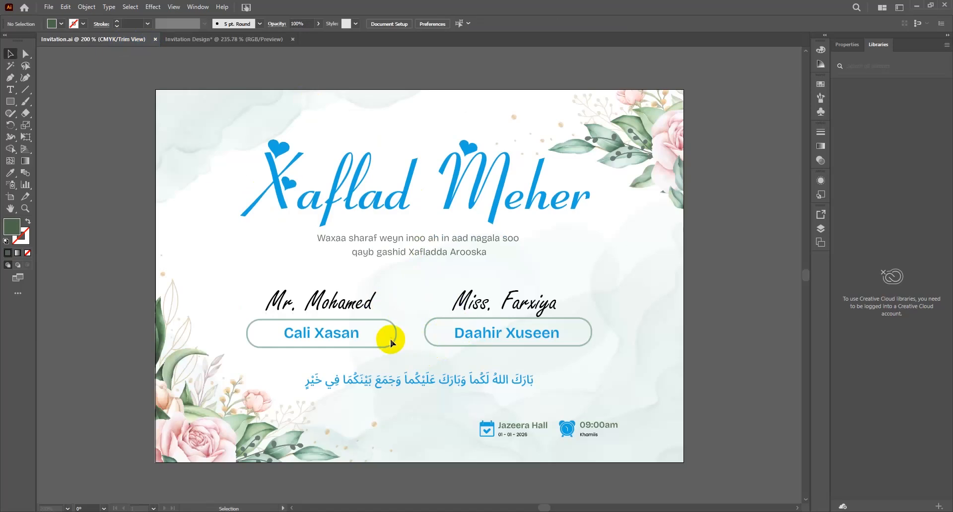
click(347, 305)
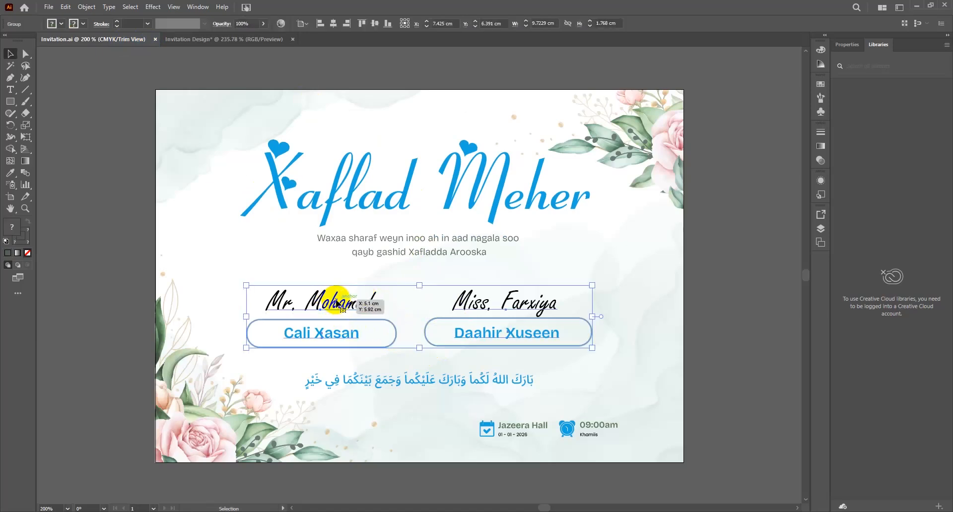
click(136, 153)
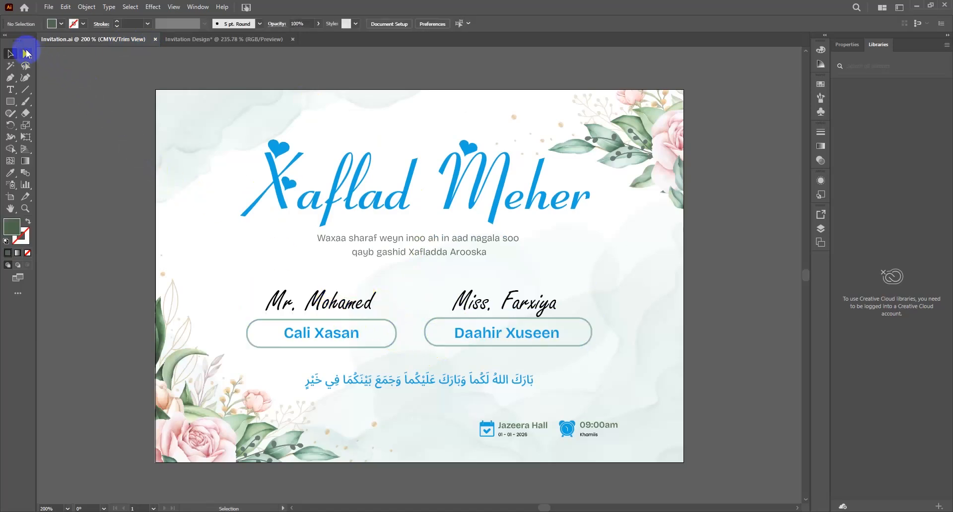
click(285, 303)
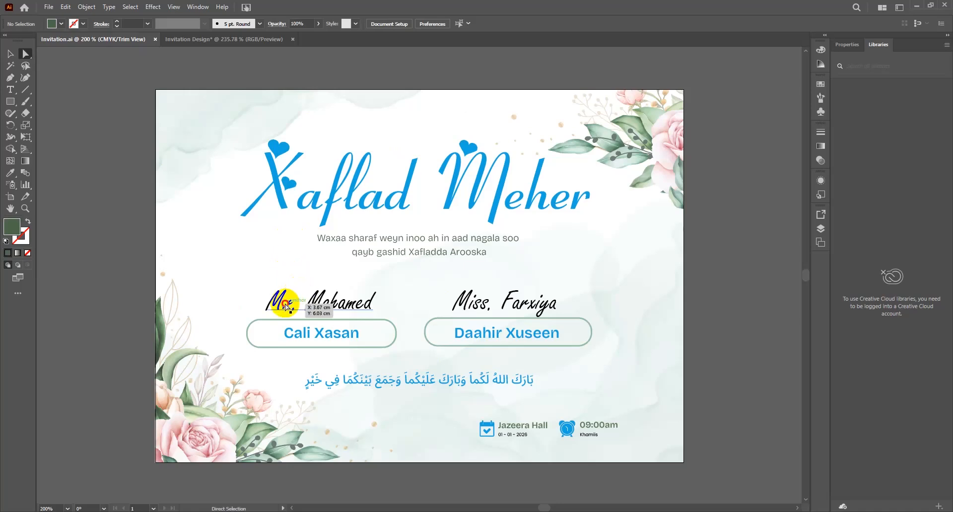
click(367, 21)
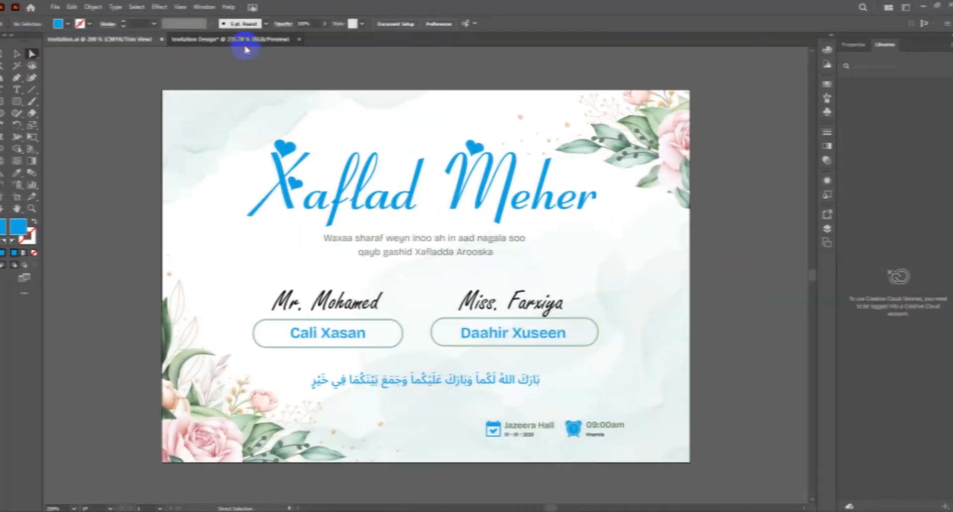
click(245, 39)
Step: Shorten the left name to 'Miss' plus the bride's first name
double_click(253, 271)
key(ctrl+a)
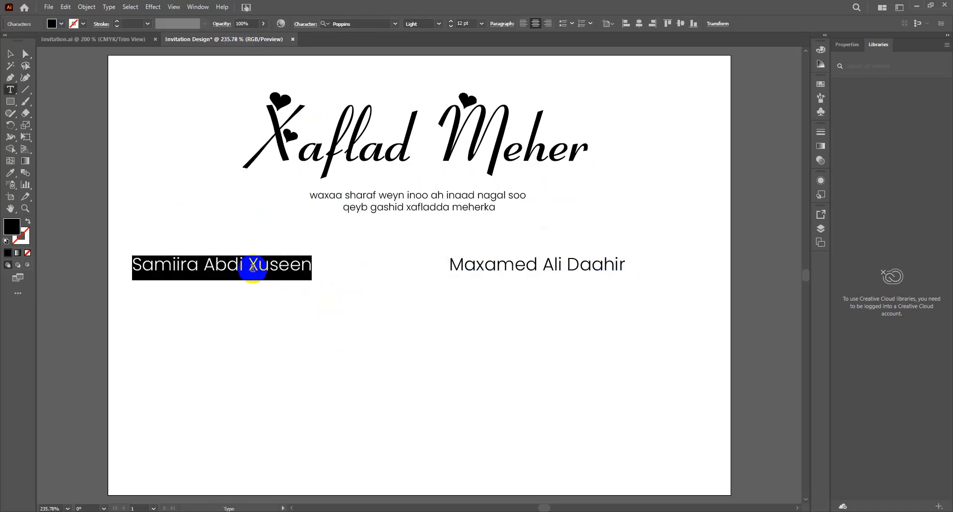
click(132, 258)
text(Miss)
key(Escape)
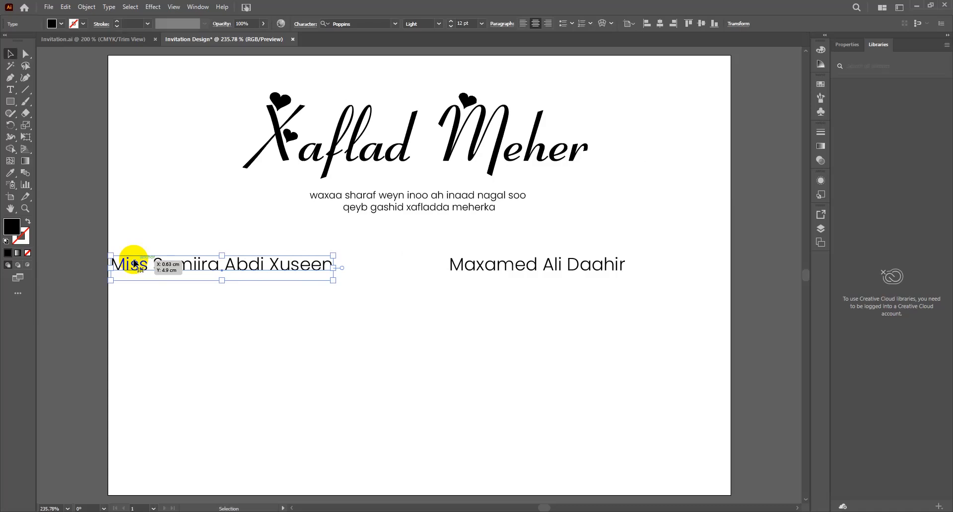
double_click(316, 272)
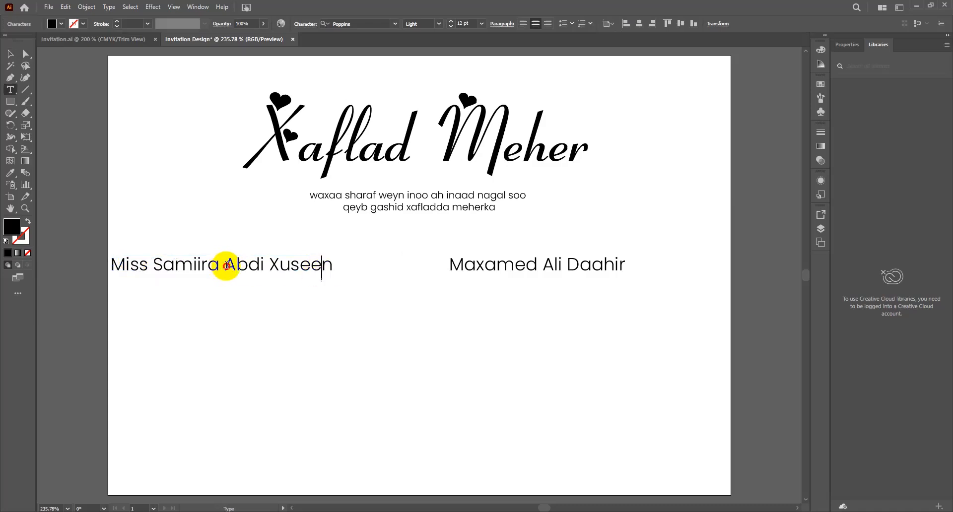
drag(226, 265, 459, 249)
key(BackSpace)
key(Escape)
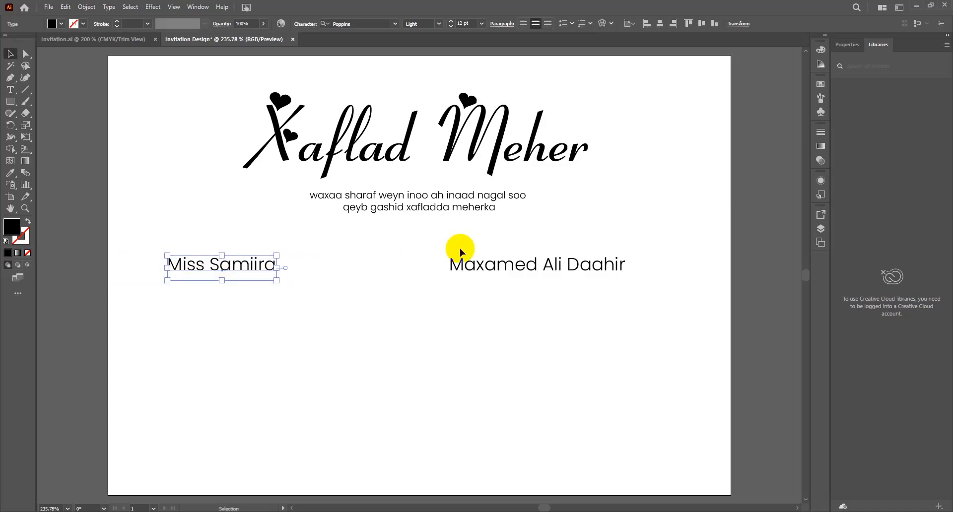
Step: Set the left name in Freestyle Script and enlarge it to about 25 pt
click(357, 23)
text(free)
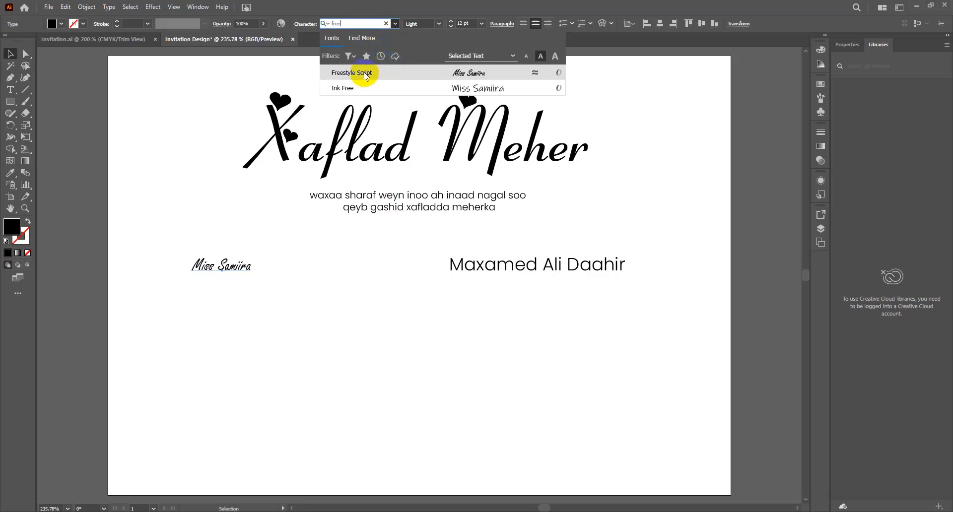
click(365, 74)
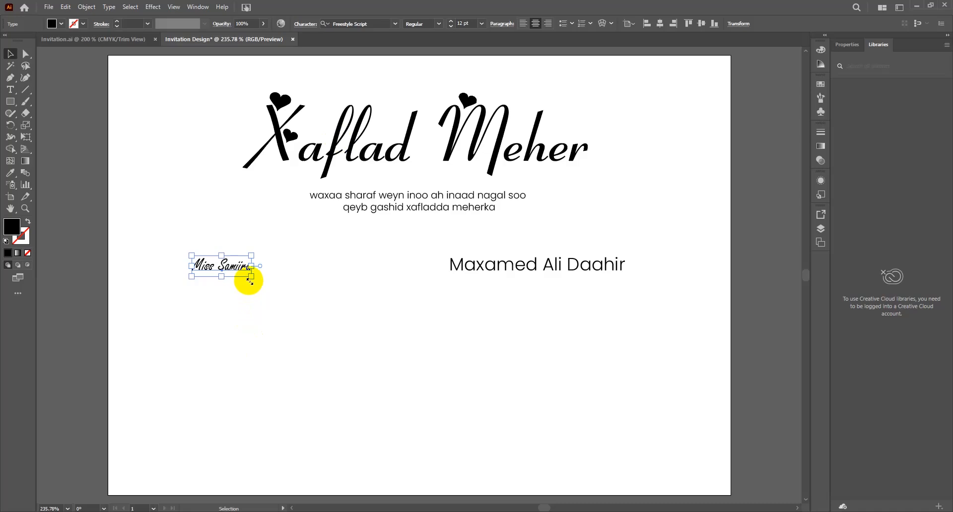
drag(250, 279, 317, 299)
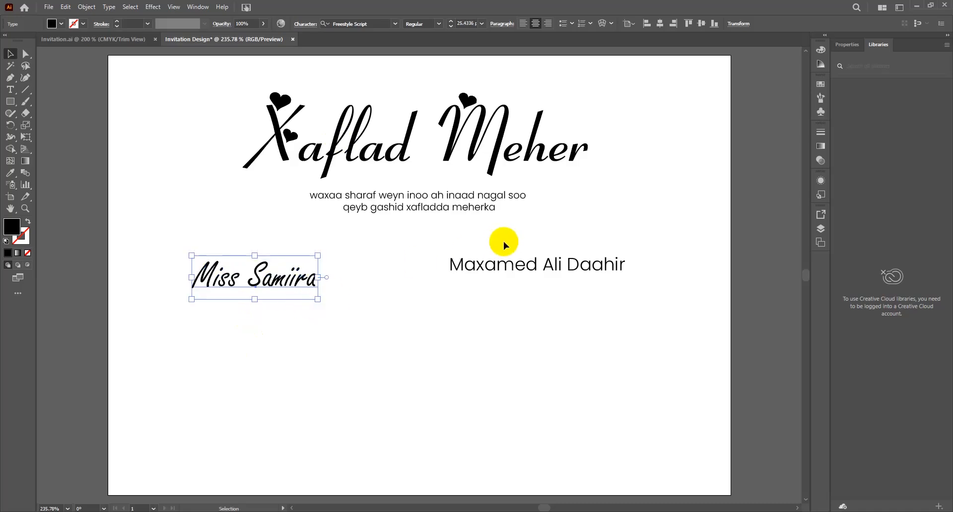
Step: Change the right name to 'Mr' plus the groom's first name
double_click(502, 258)
triple_click(498, 270)
text(Mr M)
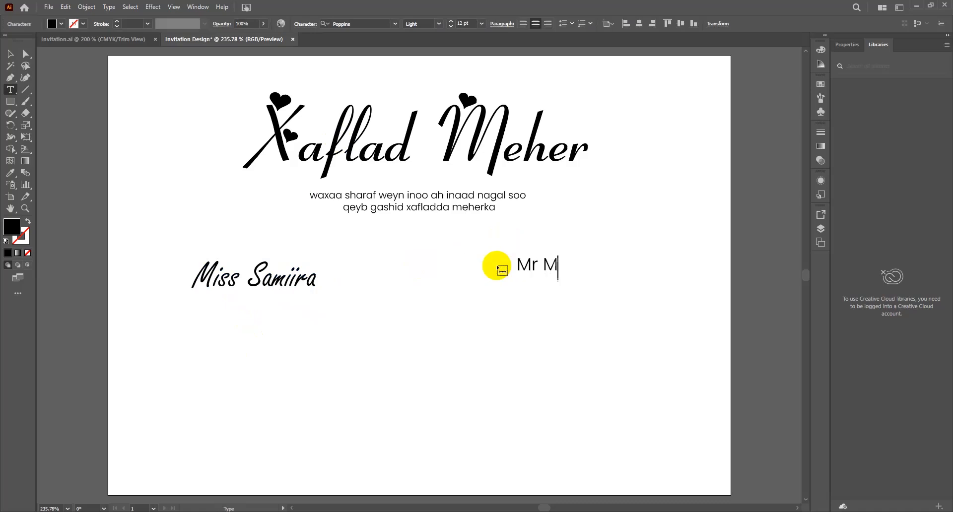
text(ohamed)
key(Escape)
Step: Copy the script style to the right name, align both names vertically and resize them
key(i)
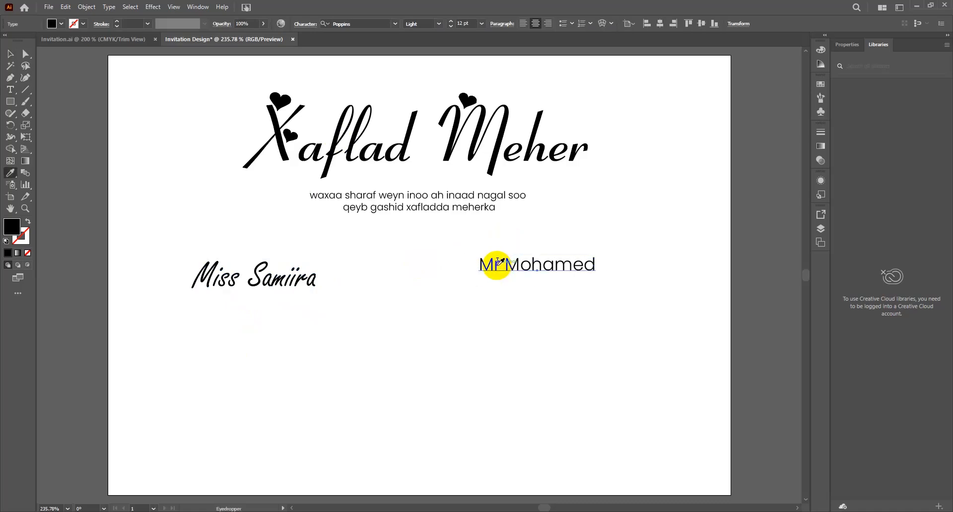
click(299, 274)
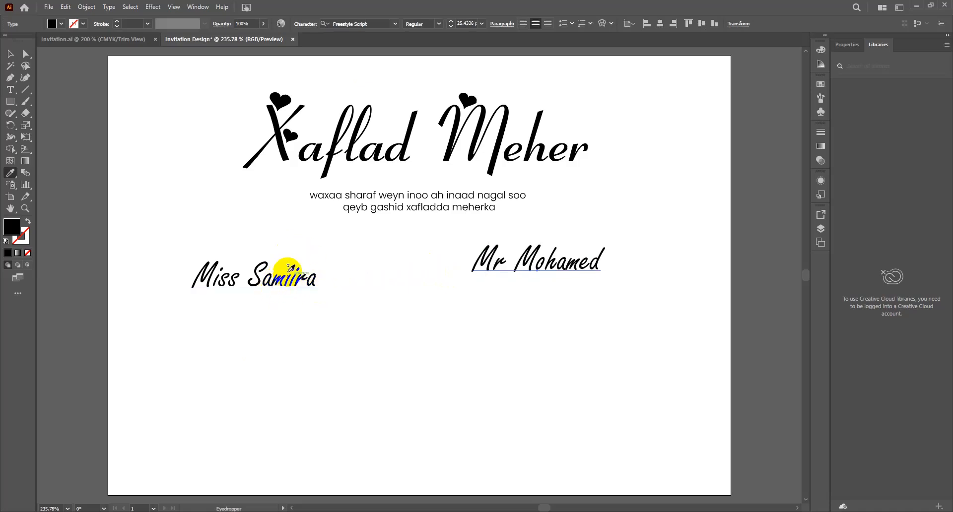
key(v)
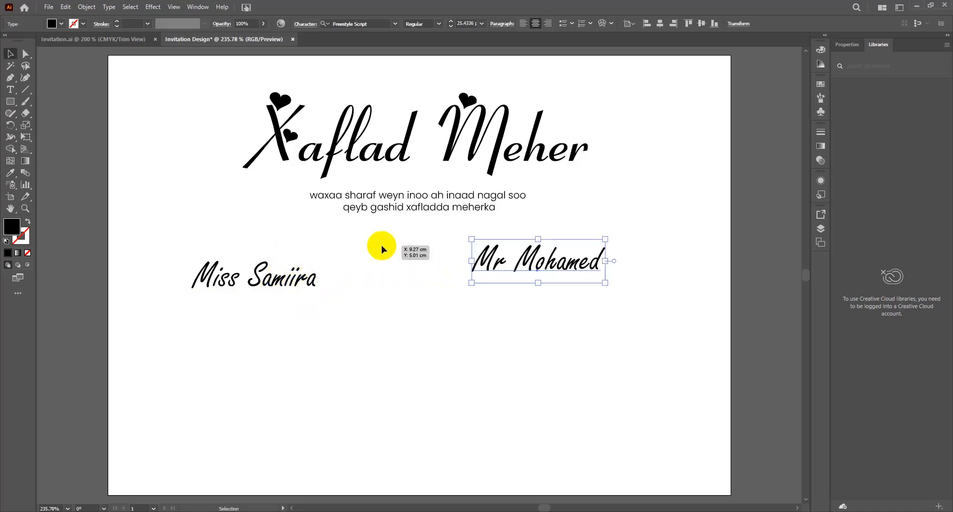
drag(542, 251, 541, 276)
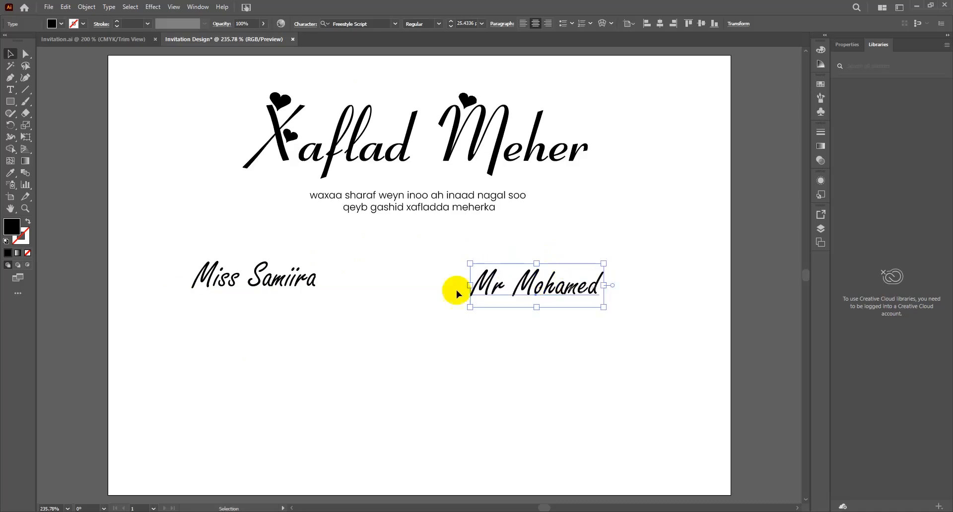
shift+click(304, 290)
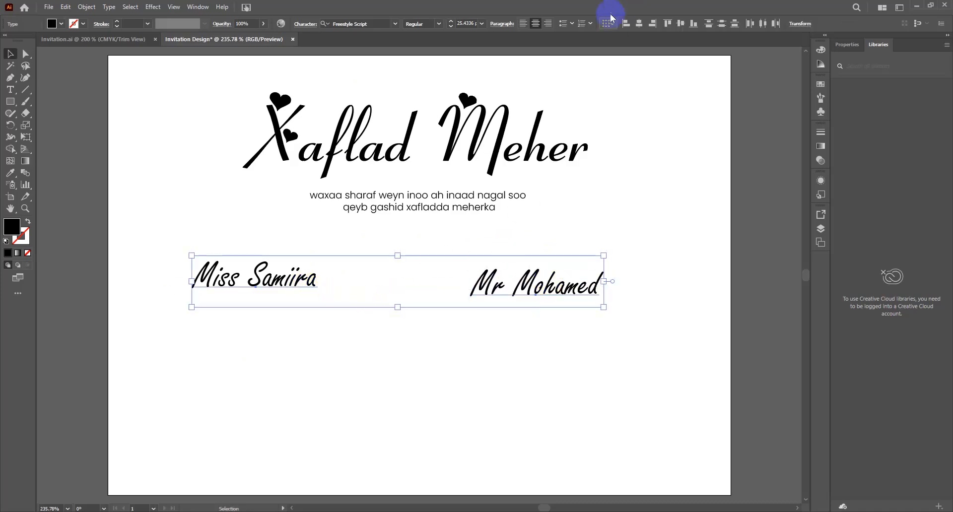
click(680, 25)
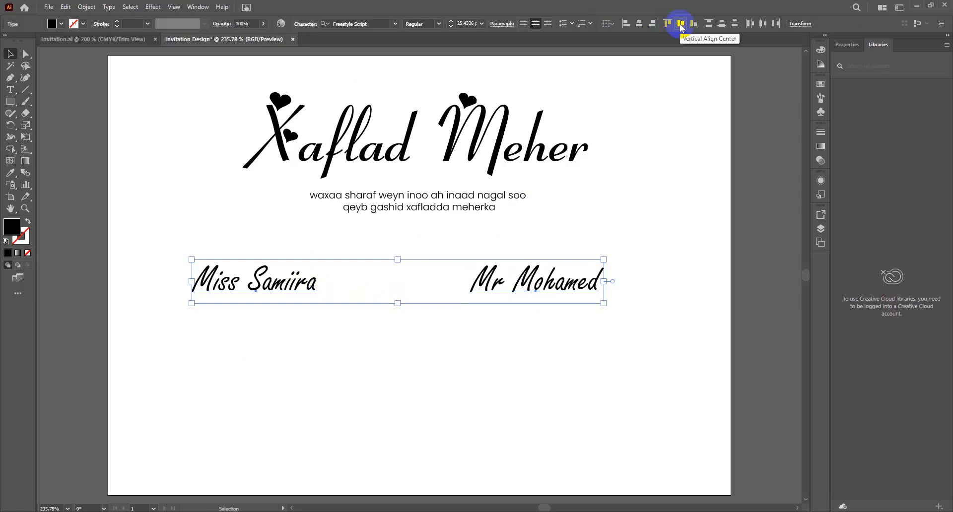
drag(604, 259, 581, 270)
drag(508, 284, 528, 277)
click(213, 170)
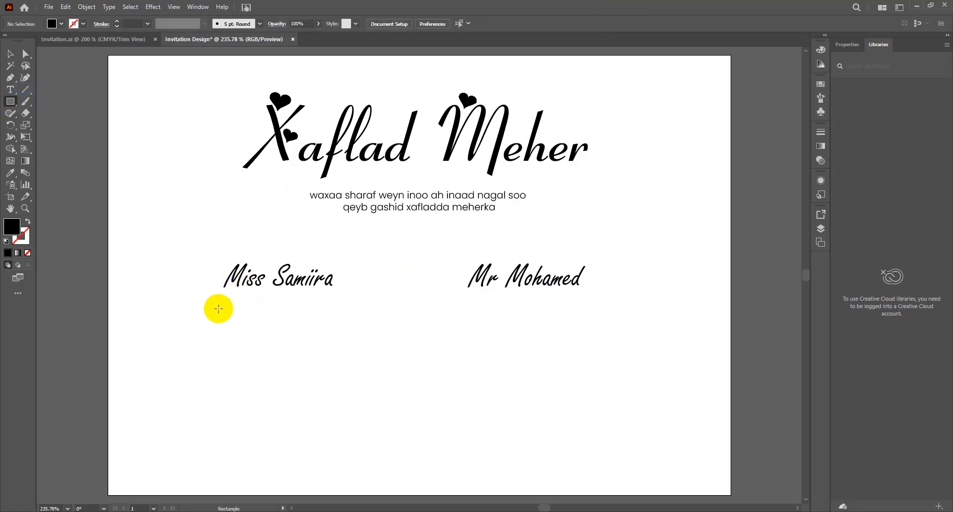
Step: Draw a rectangle under the bride's name, round its ends into a pill, and make it outline-only
mouse_move(196, 296)
mouse_down()
mouse_move(274, 323)
mouse_move(356, 322)
mouse_up()
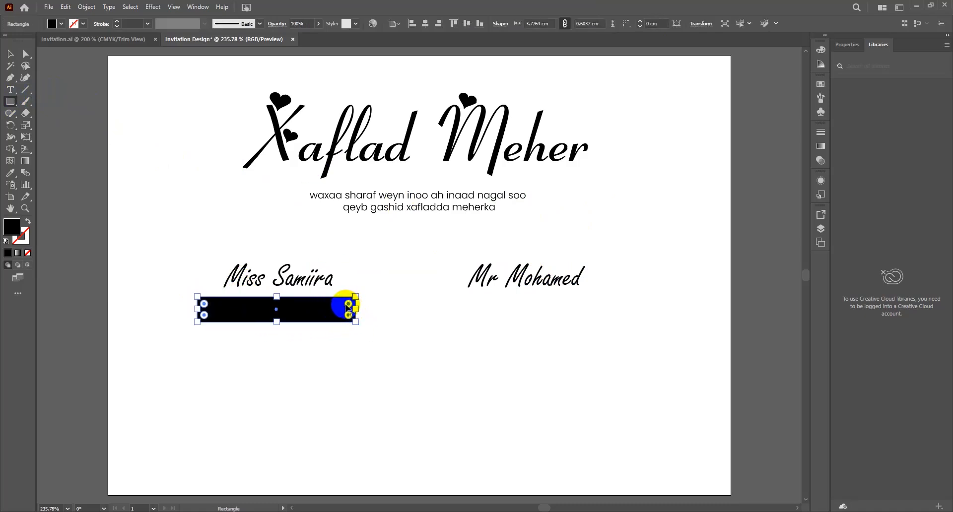
drag(348, 306, 278, 304)
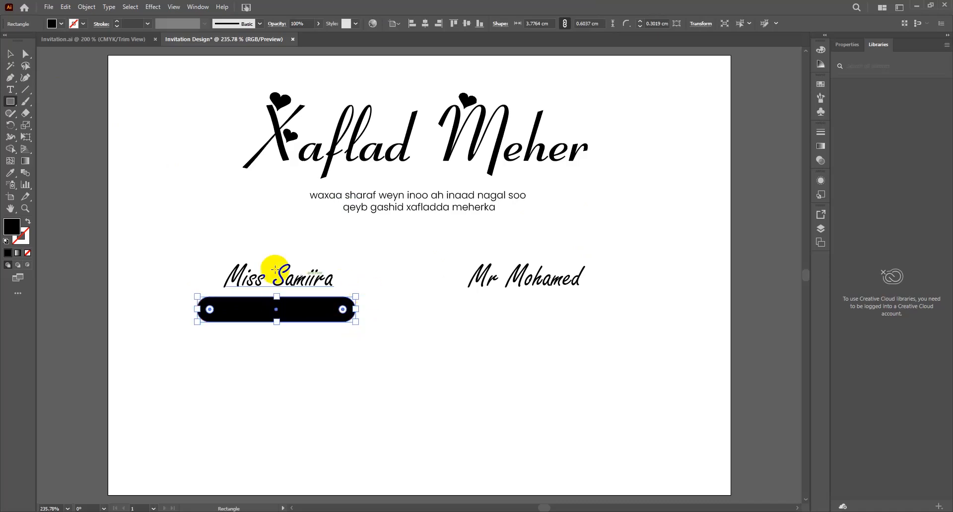
click(29, 222)
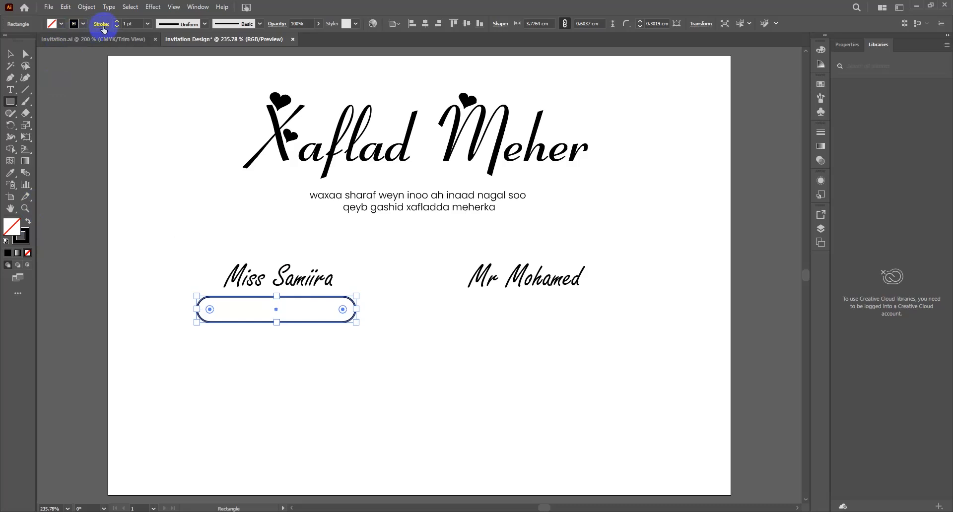
key(v)
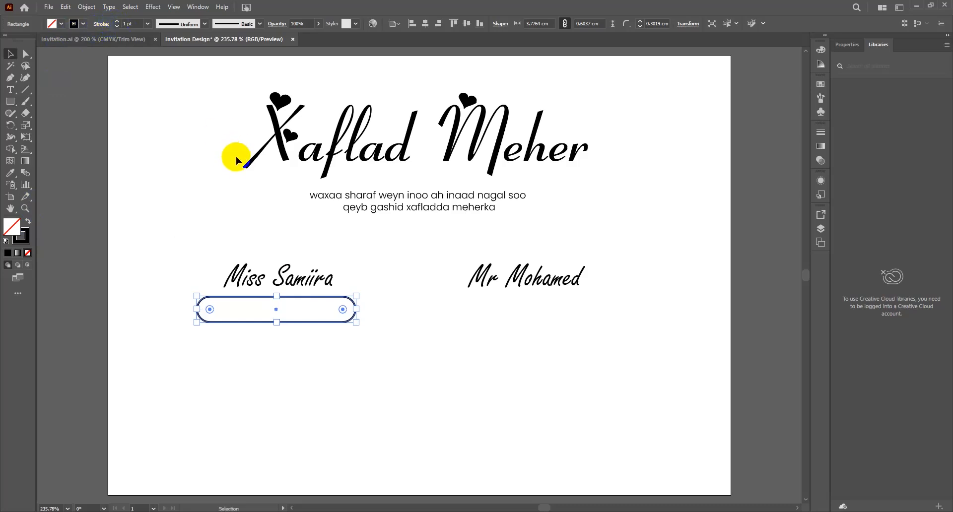
click(183, 220)
Step: Type the bride's surname as a new text line and move it into the pill
key(t)
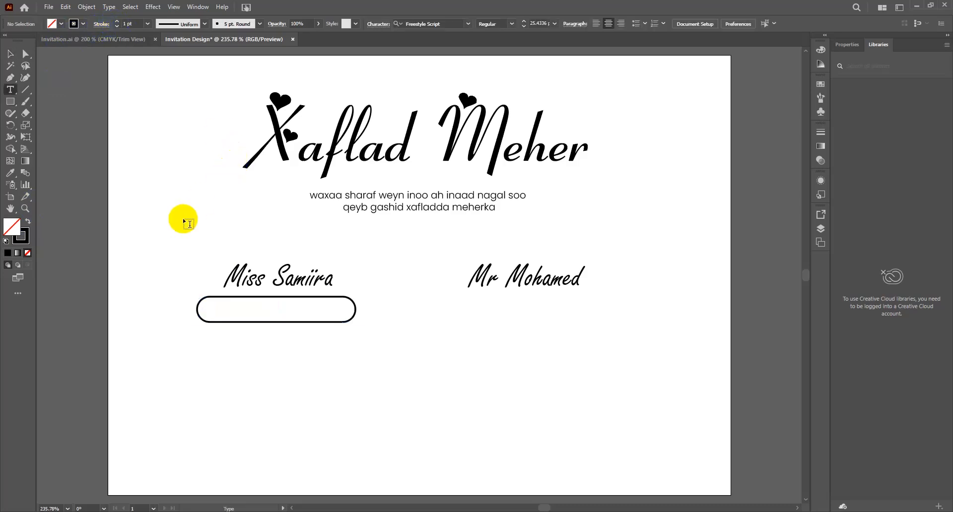
click(282, 356)
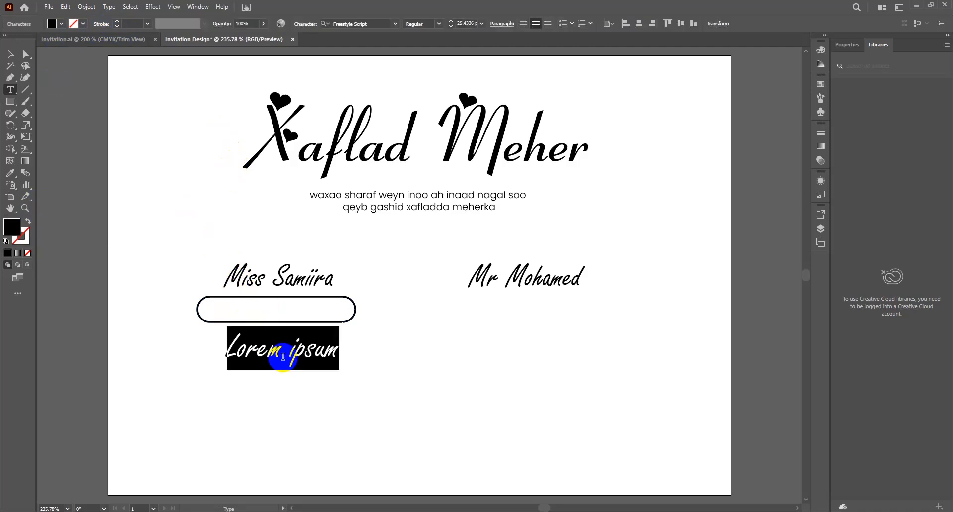
key(super+v)
key(Escape)
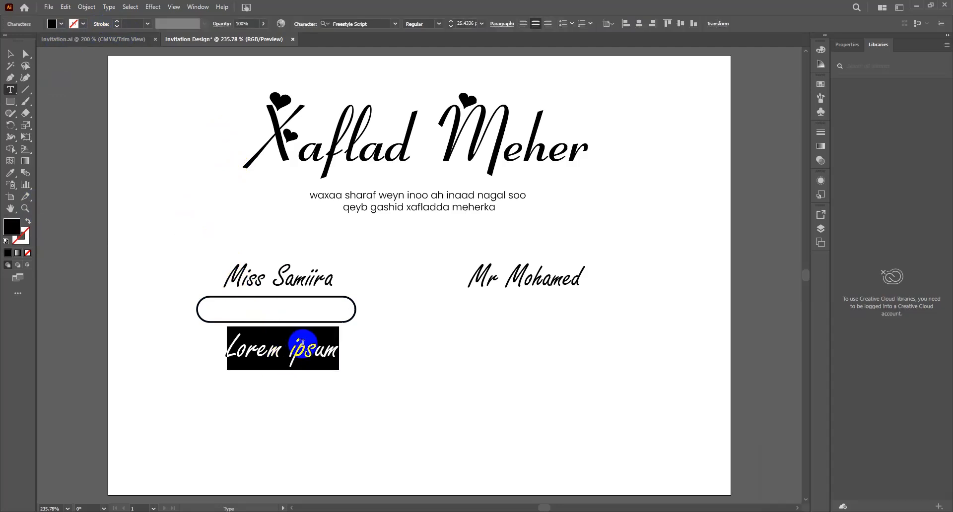
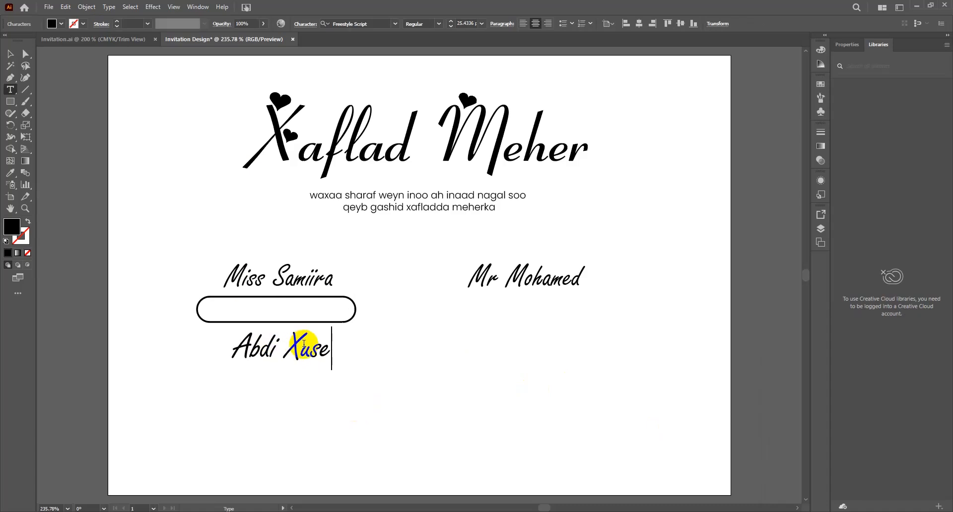
key(Escape)
drag(341, 325, 247, 308)
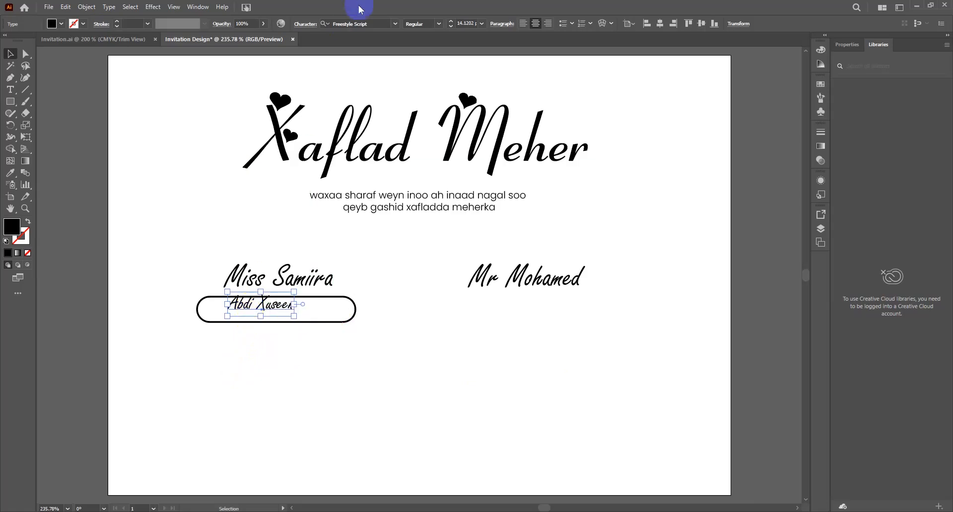
Step: Set the surname in Poppins Regular and fit it inside the pill
click(350, 22)
text(p)
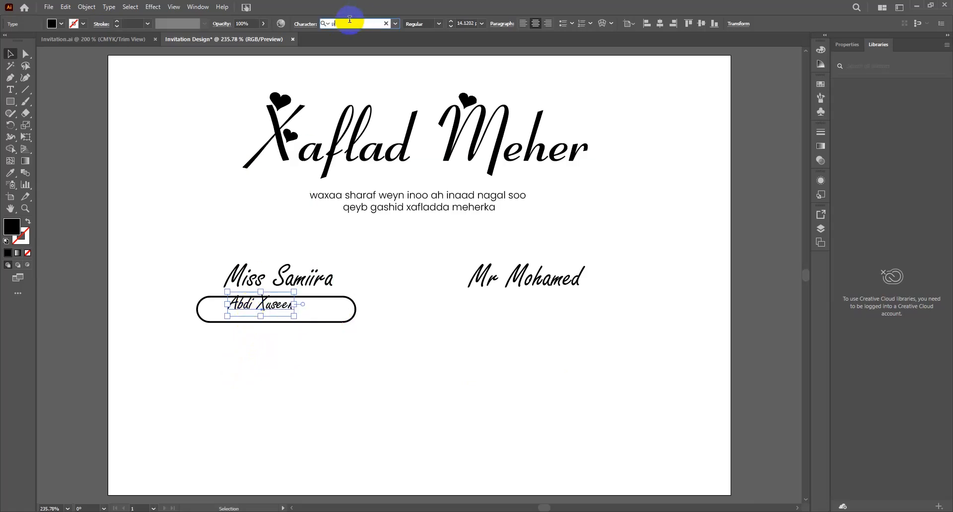
text(opp)
key(Down)
key(Down)
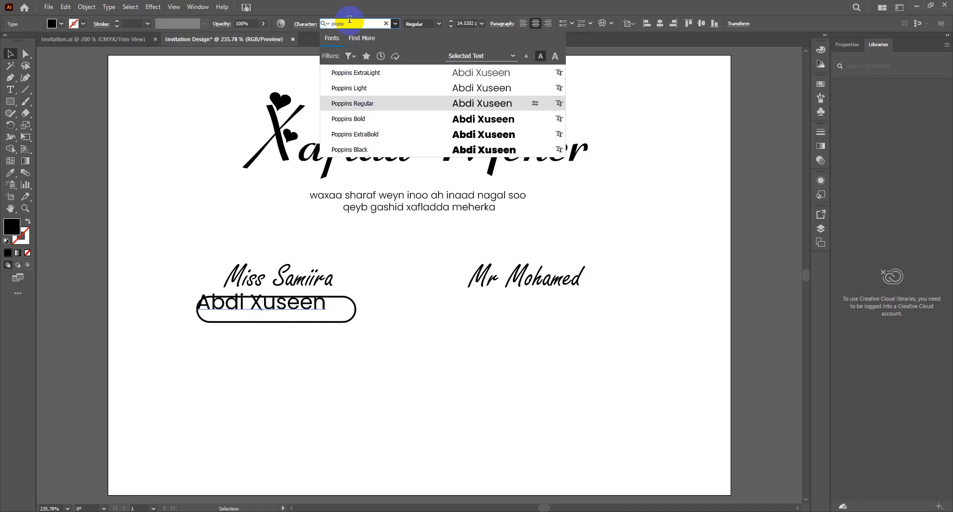
key(Return)
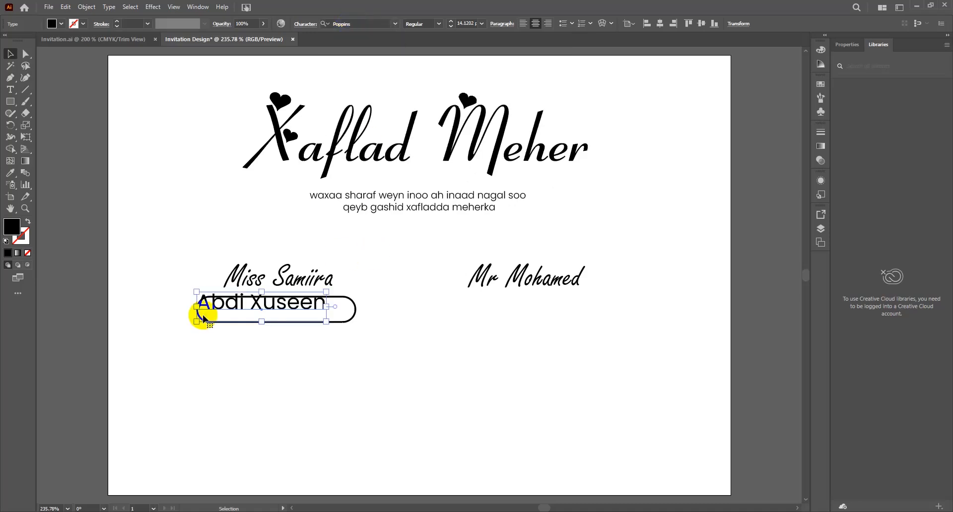
drag(260, 291, 287, 311)
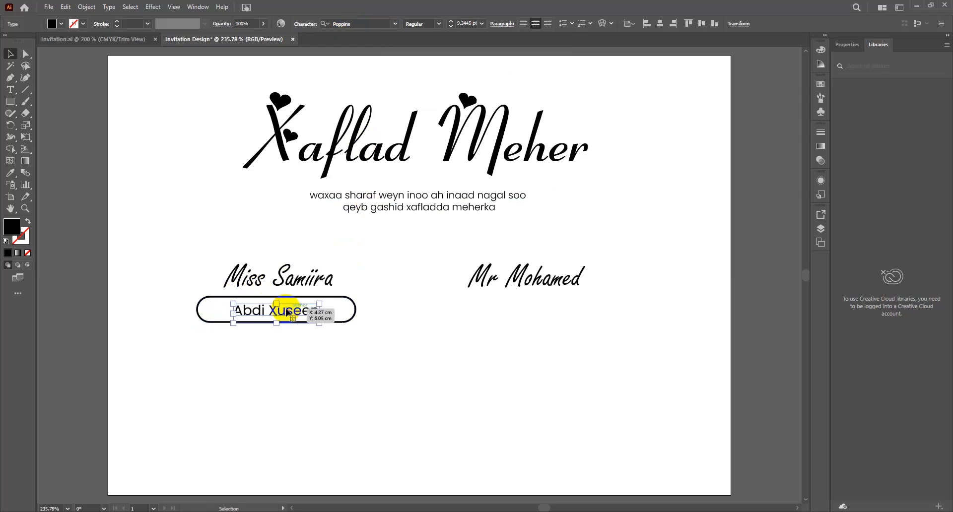
Step: Centre the surname vertically within the pill and nudge it into place
drag(359, 336, 294, 312)
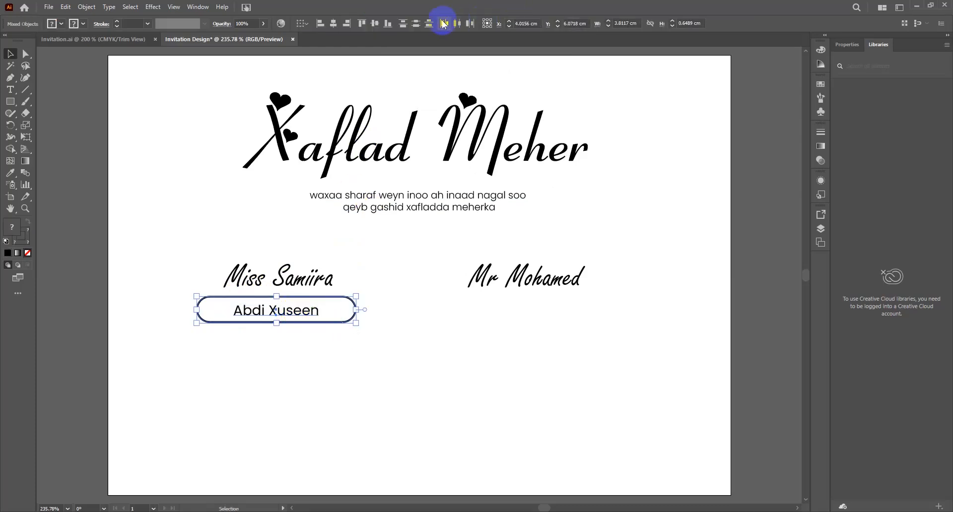
click(376, 24)
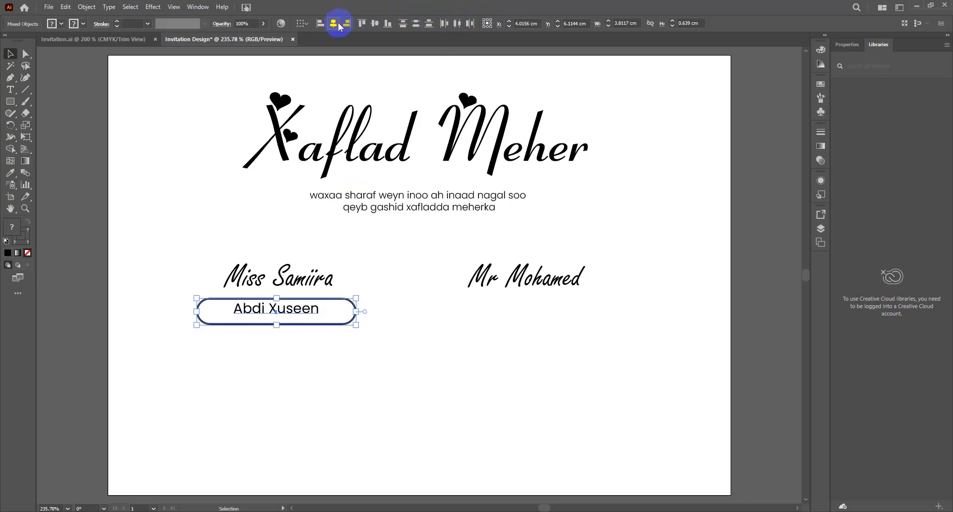
click(416, 285)
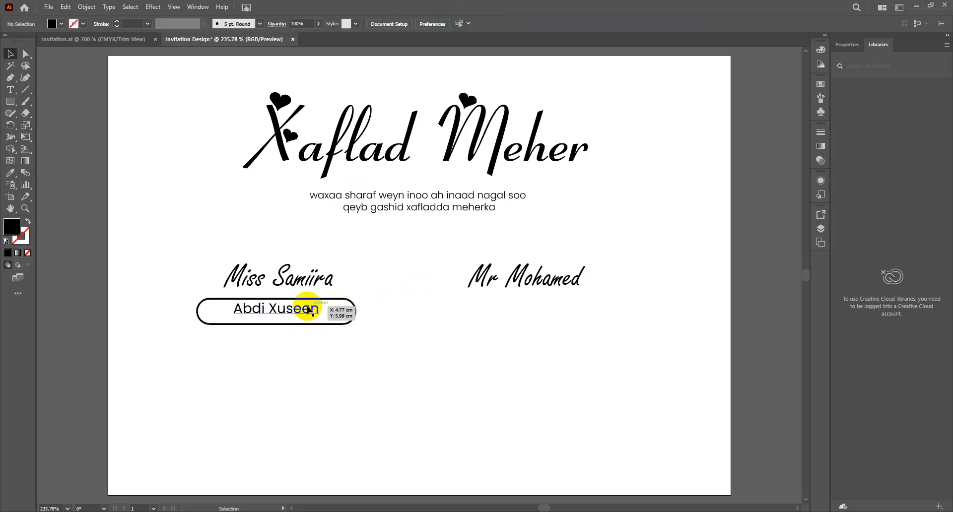
drag(308, 308, 307, 312)
click(441, 318)
Step: Duplicate the name pill under the groom's name and retype it with the groom's surname
drag(283, 311, 546, 323)
click(541, 360)
double_click(531, 317)
key(ctrl+a)
key(Escape)
click(432, 250)
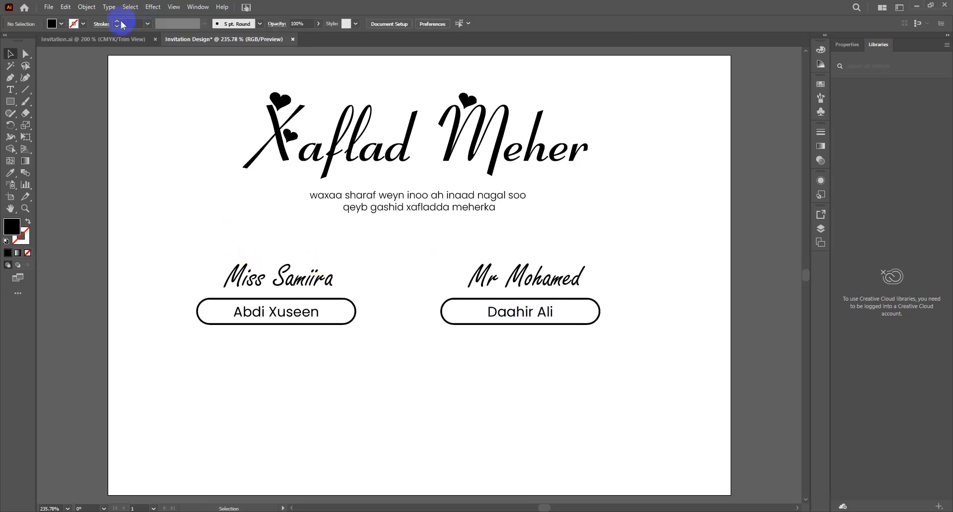
click(112, 39)
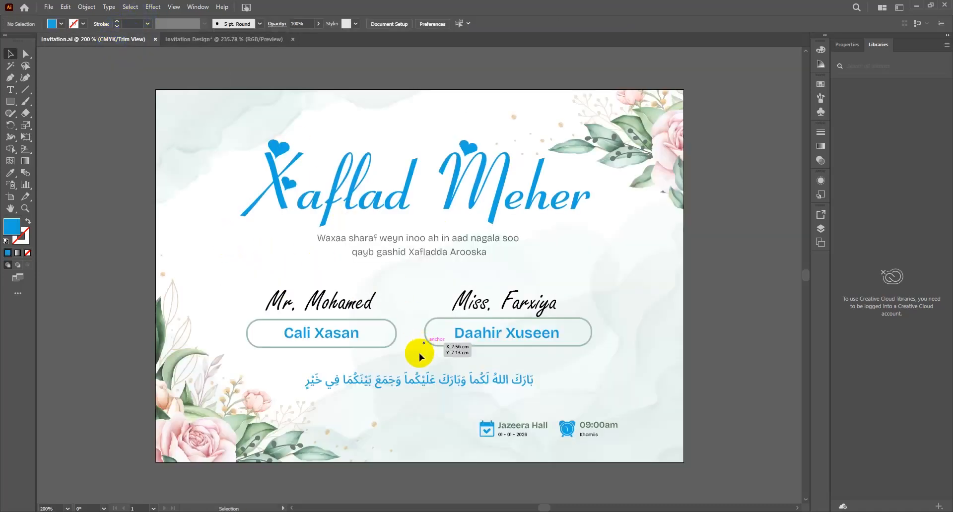
Step: Copy the blue Arabic blessing from invitation.ai and place it below the name pills
click(406, 381)
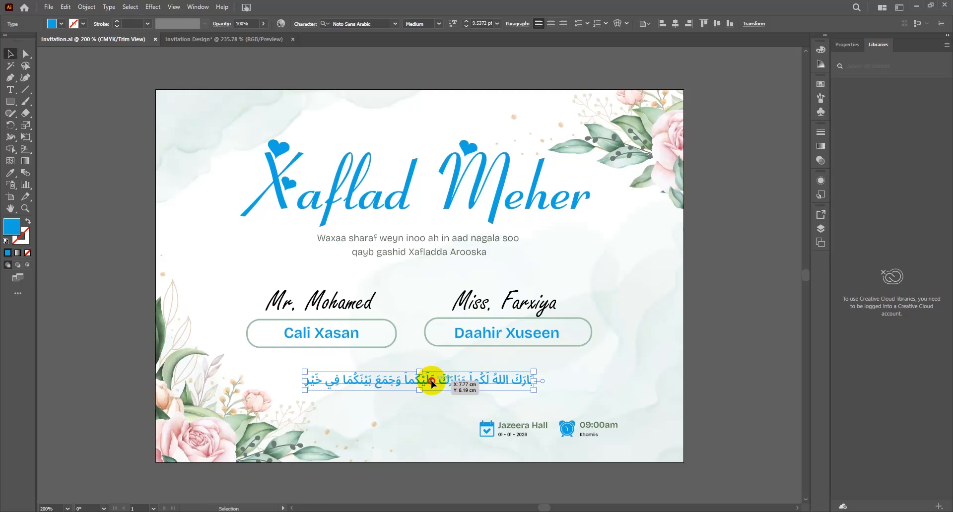
mouse_move(432, 383)
mouse_down()
mouse_move(449, 383)
mouse_move(435, 385)
mouse_move(385, 180)
mouse_move(315, 55)
mouse_move(255, 28)
mouse_move(249, 38)
mouse_move(412, 255)
mouse_move(441, 314)
mouse_move(442, 373)
mouse_up()
drag(436, 255, 587, 311)
Step: Adjust the name pill groups and centre them on the card
click(598, 311)
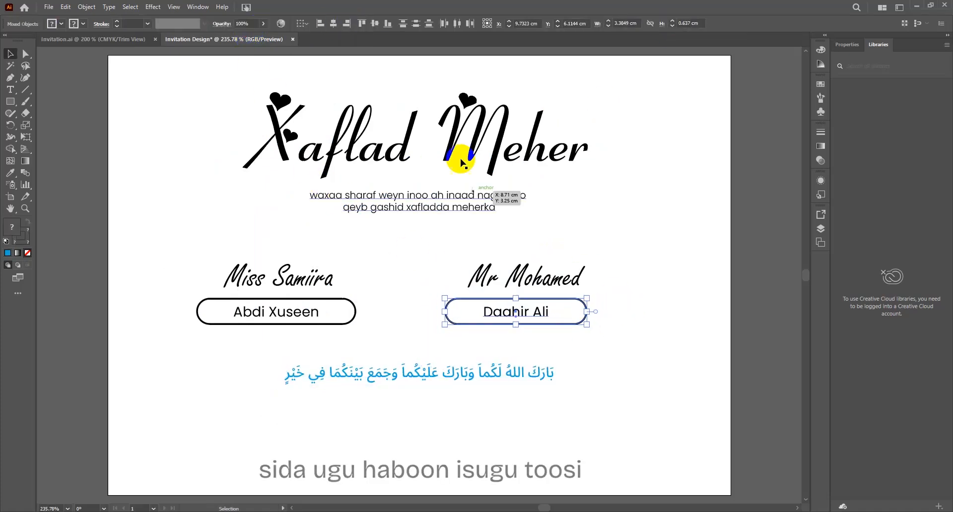
click(355, 311)
drag(356, 312, 342, 312)
key(Delete)
drag(458, 301, 506, 325)
shift+click(275, 312)
click(375, 23)
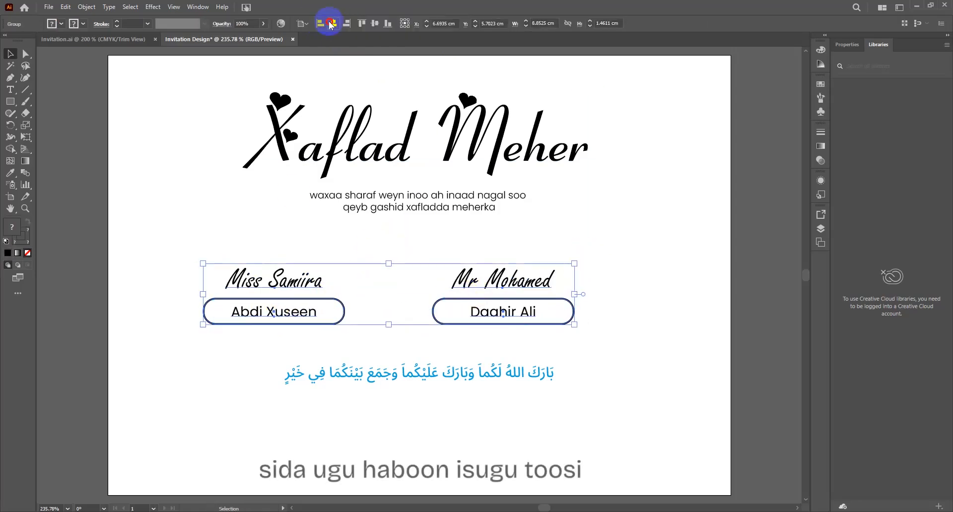
click(332, 24)
key(ctrl+z)
key(ctrl+shift+z)
click(608, 234)
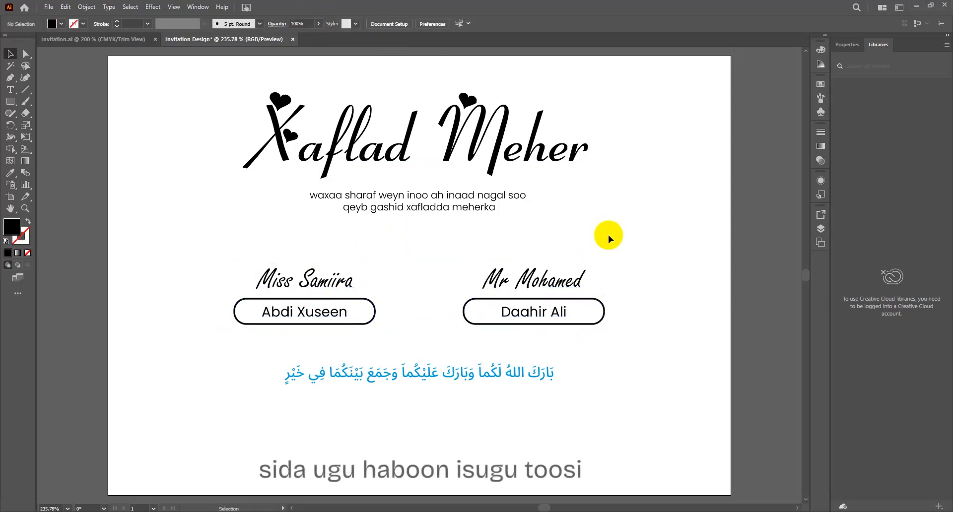
click(415, 215)
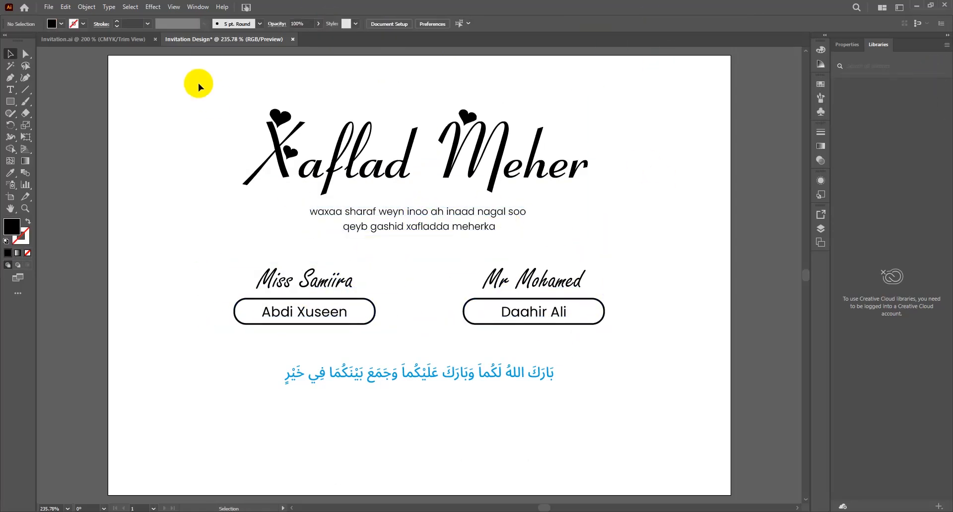
Step: Select the calendar and clock icons in the invitation.ai reference
click(118, 40)
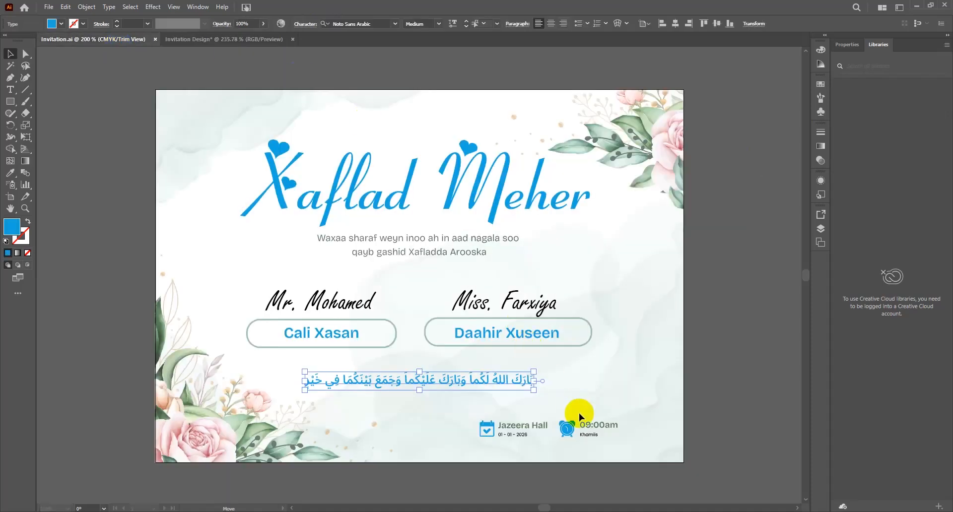
click(488, 429)
shift+click(569, 427)
Step: Add the calendar and clock icons to the card and zoom in on them
drag(569, 427, 593, 457)
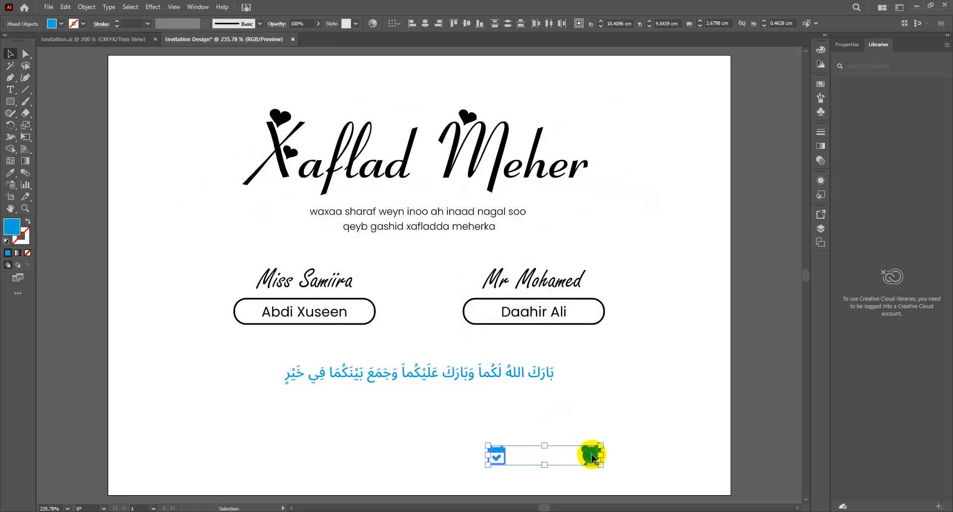
click(532, 469)
key(ctrl+plus)
key(ctrl+plus)
key(space)
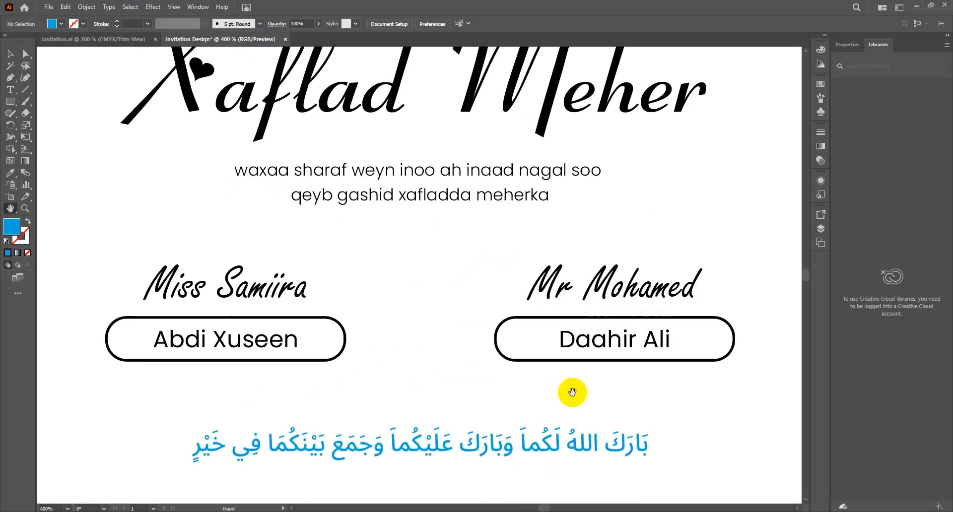
drag(662, 419, 530, 196)
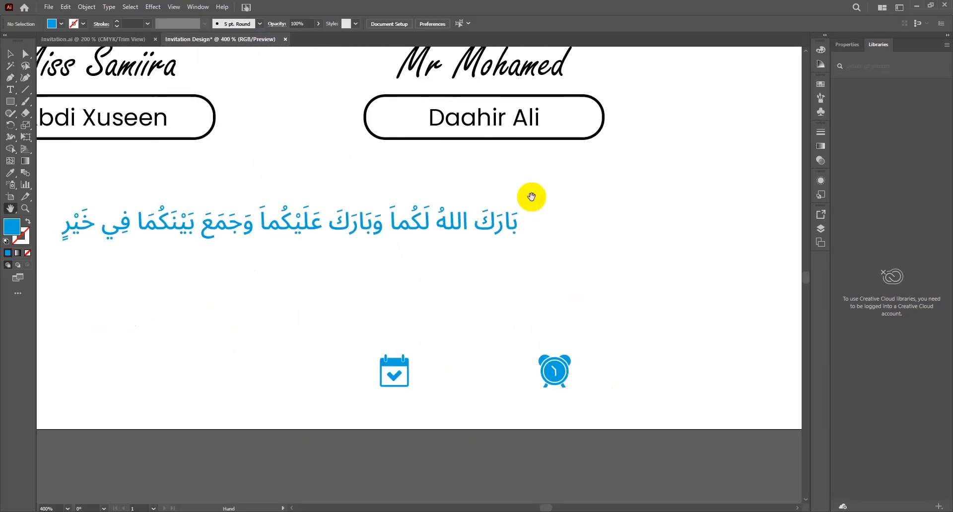
Step: Type 'Jazeera Mall', shrink it and place it beside the calendar icon
key(t)
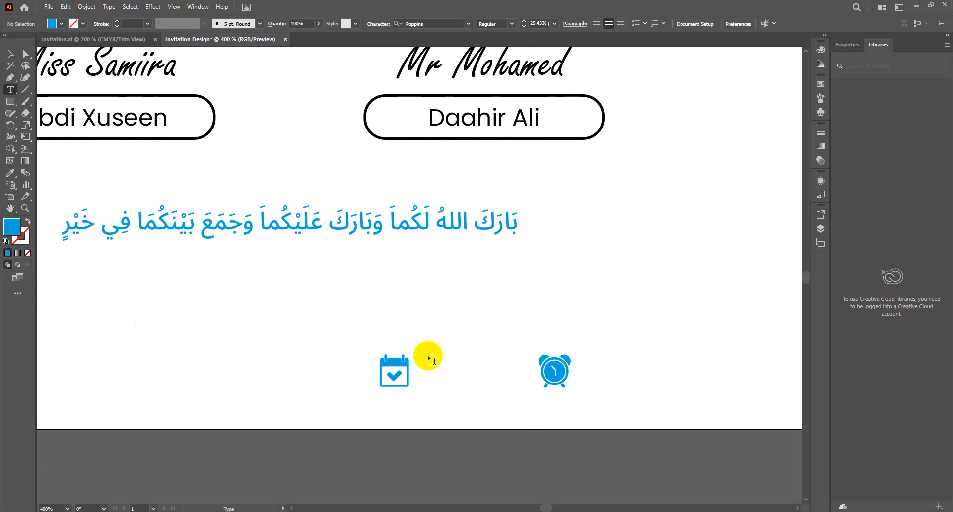
click(417, 366)
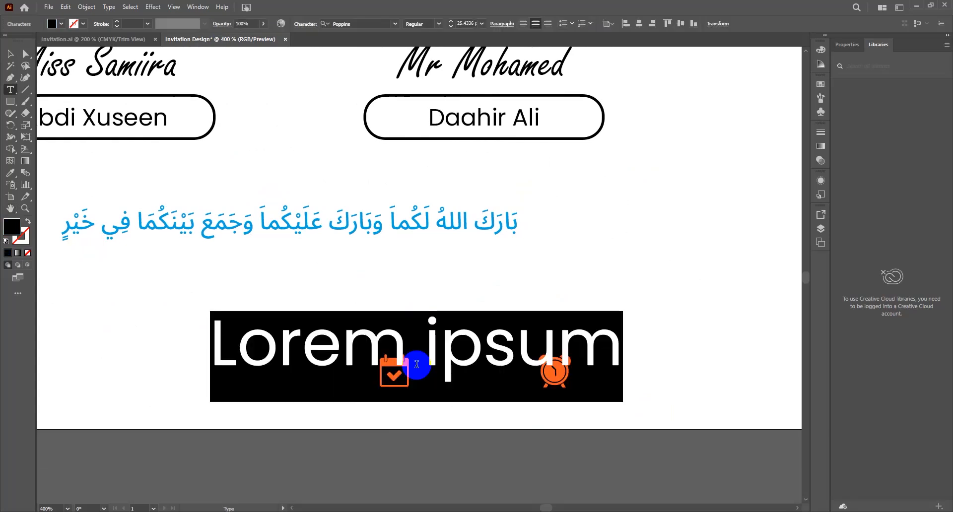
text(Jazeera Mall)
key(Escape)
drag(615, 309, 389, 383)
drag(276, 390, 483, 383)
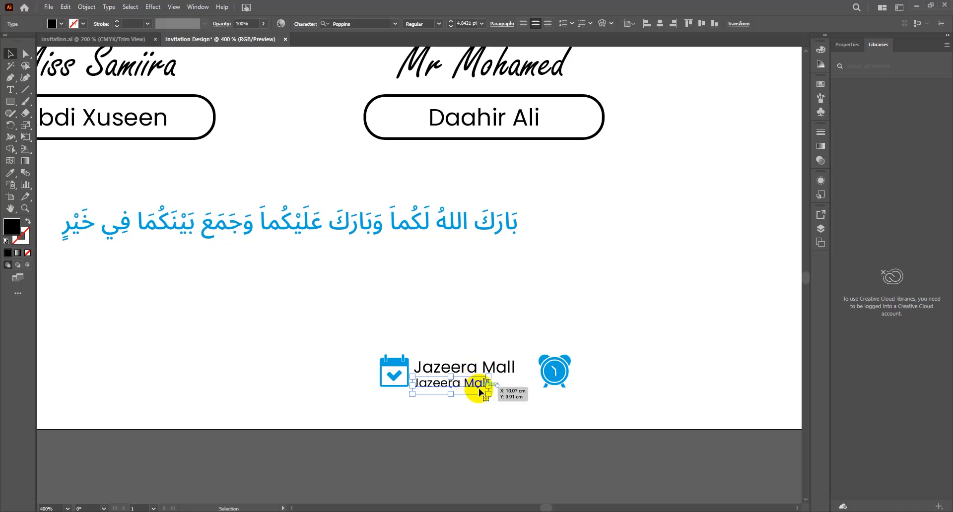
Step: Change the copied line to 02-08-2025, shrink it and nudge it under the venue
double_click(473, 384)
triple_click(473, 382)
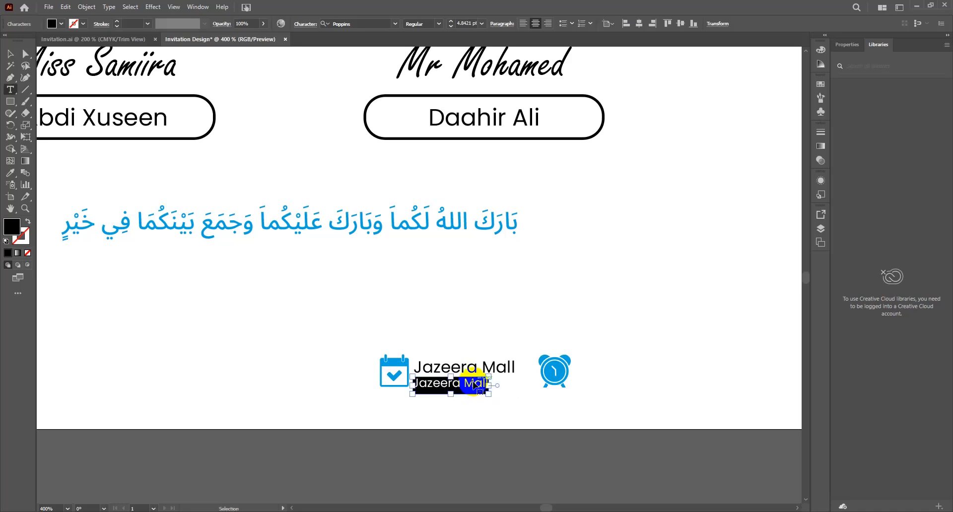
text(02-)
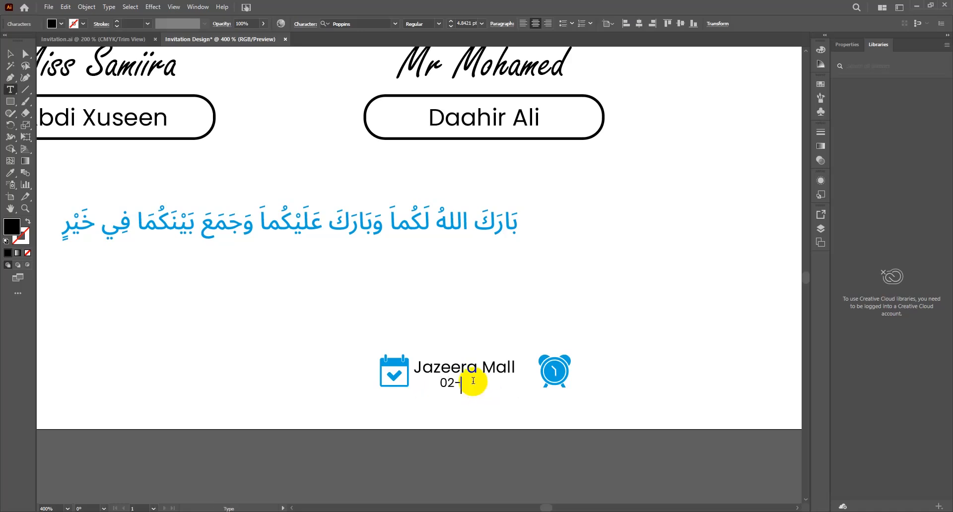
text(08-2025)
key(Escape)
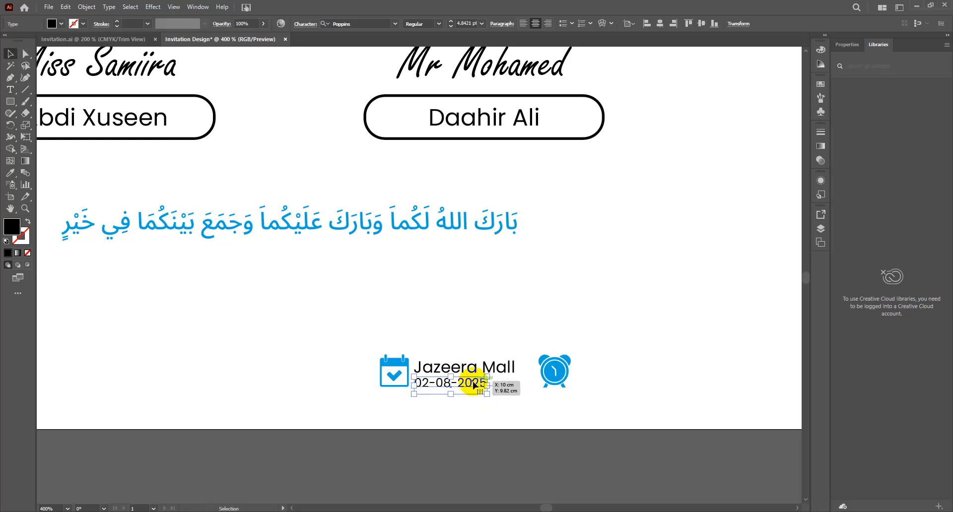
drag(490, 378, 456, 385)
drag(489, 371, 490, 370)
Step: Duplicate the venue and date lines beside the clock icon
click(445, 337)
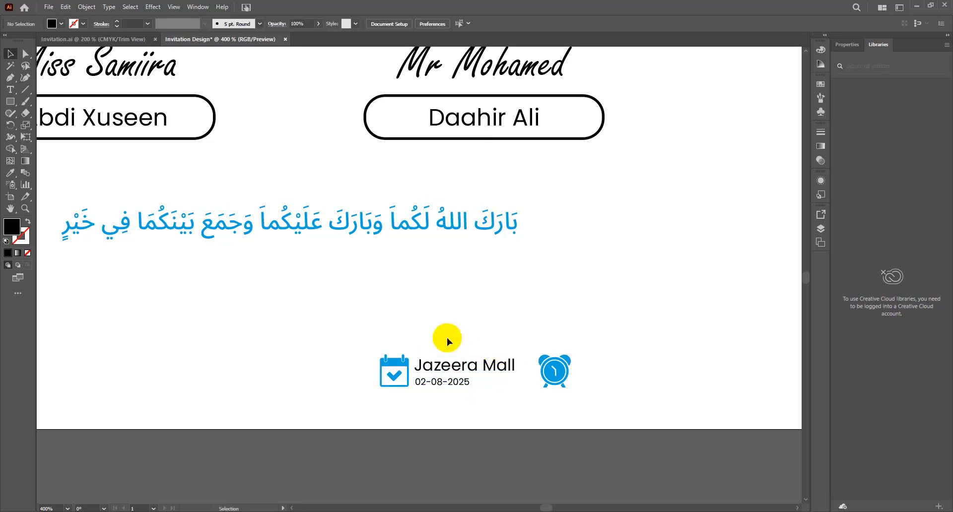
drag(448, 342, 489, 393)
drag(457, 362, 619, 364)
Step: Replace the copied venue line with 8:00am and shift it slightly left
click(576, 316)
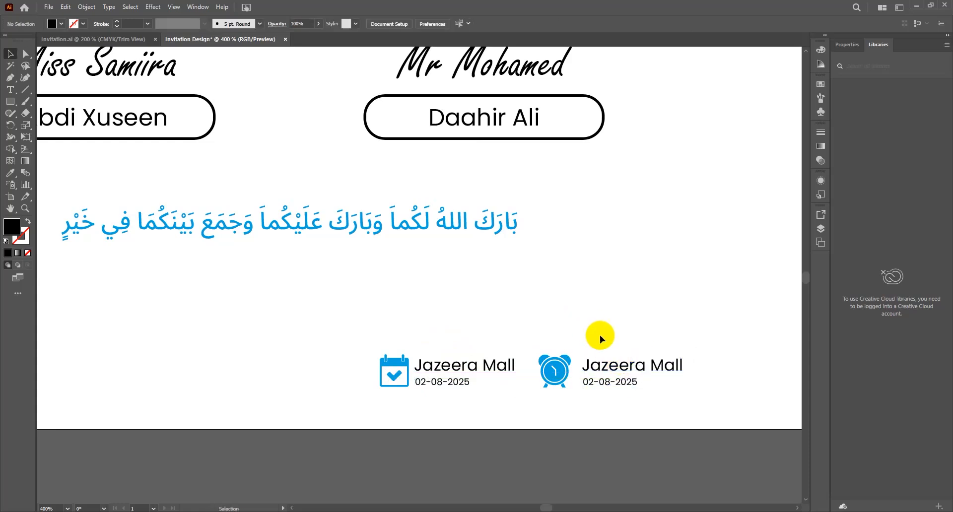
triple_click(601, 363)
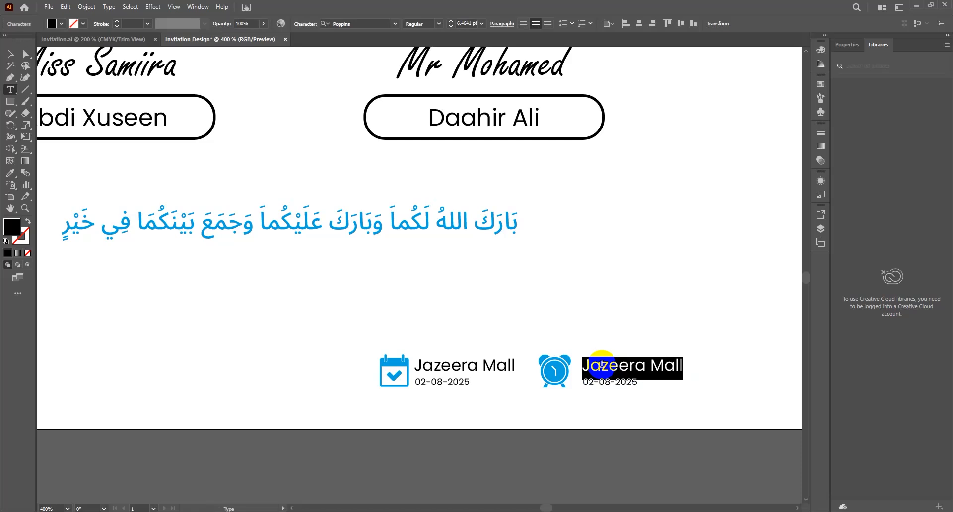
text(8:00am)
key(Escape)
drag(607, 367, 593, 368)
Step: Replace the copied date line with the day Khamiis
key(t)
click(599, 383)
key(ctrl+a)
text(K)
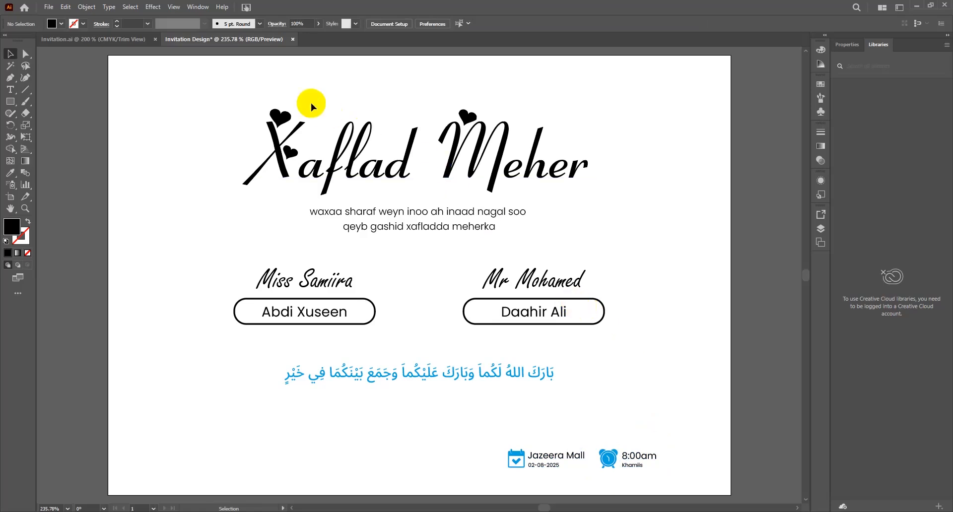
Step: Copy both floral corner groups from Invitation.ai into the Invitation Design card
click(101, 42)
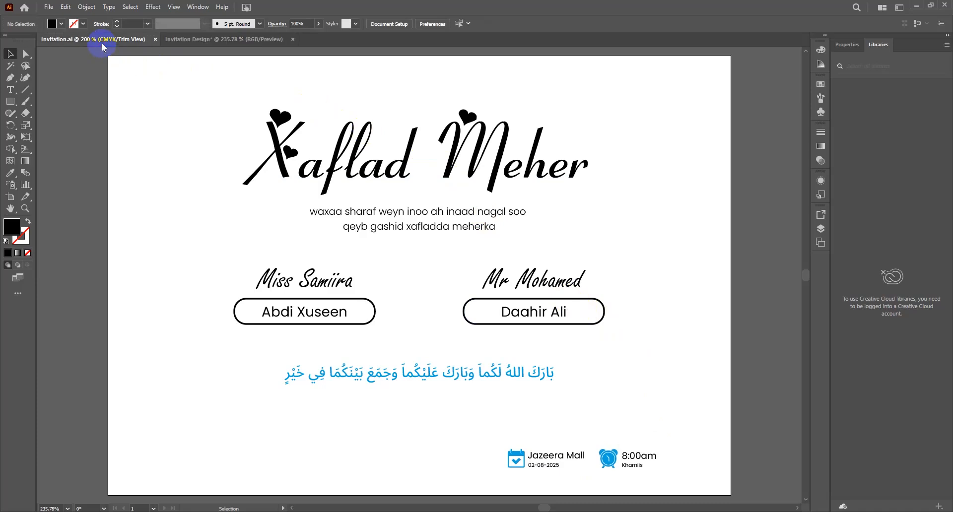
click(634, 141)
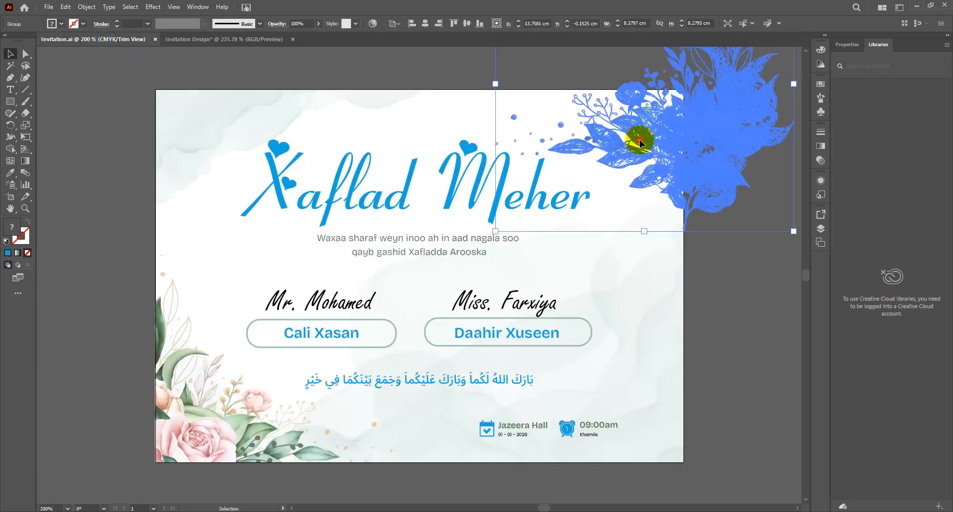
drag(394, 53, 271, 45)
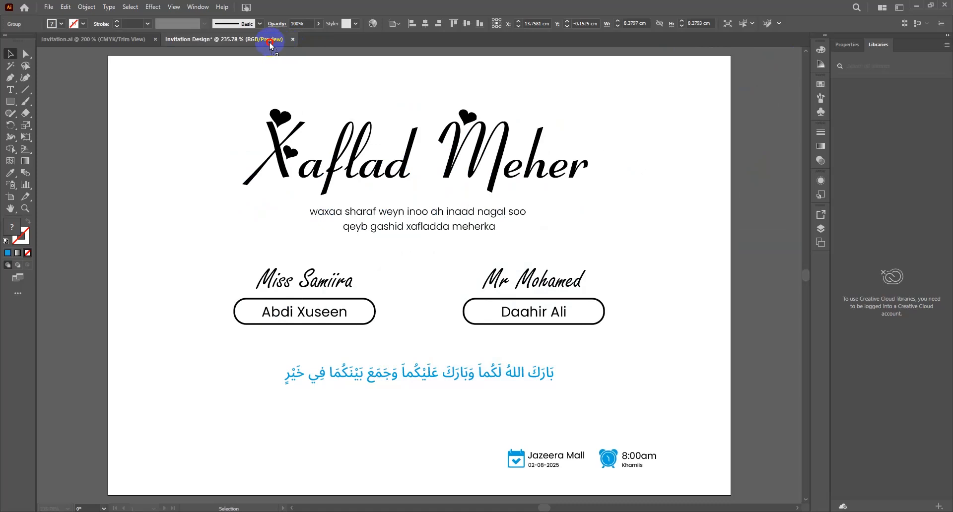
drag(269, 42, 440, 97)
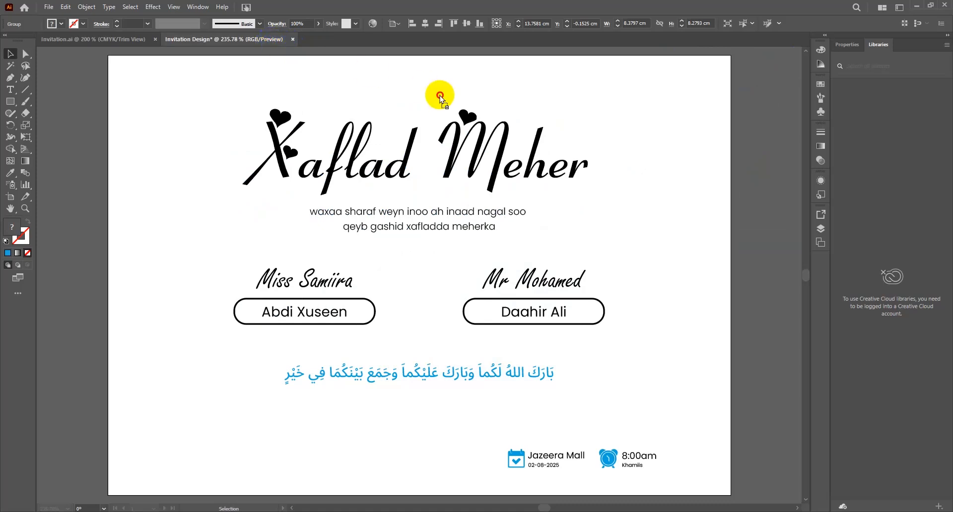
click(141, 42)
drag(589, 104, 623, 115)
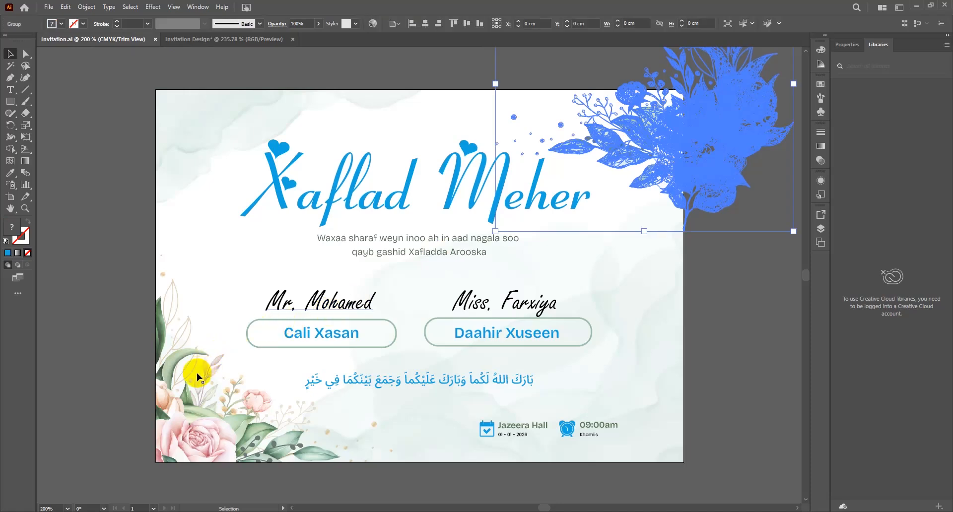
shift+click(178, 356)
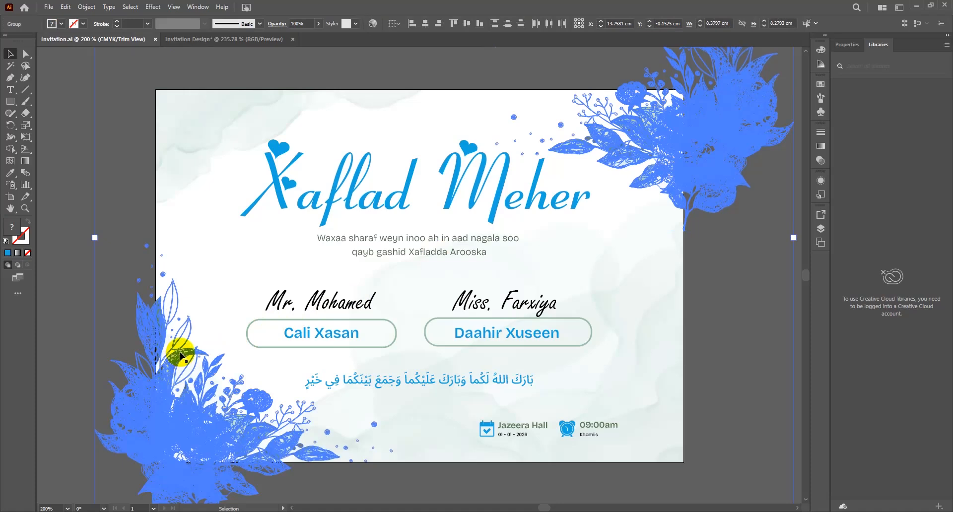
drag(180, 353, 353, 313)
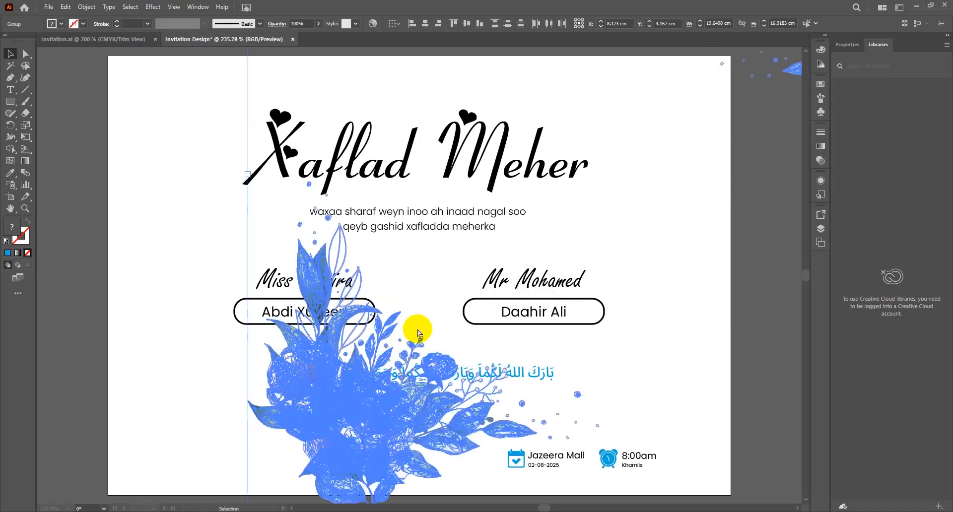
Step: Position the floral groups at the card's bottom-left and top-right corners
key(ctrl+minus)
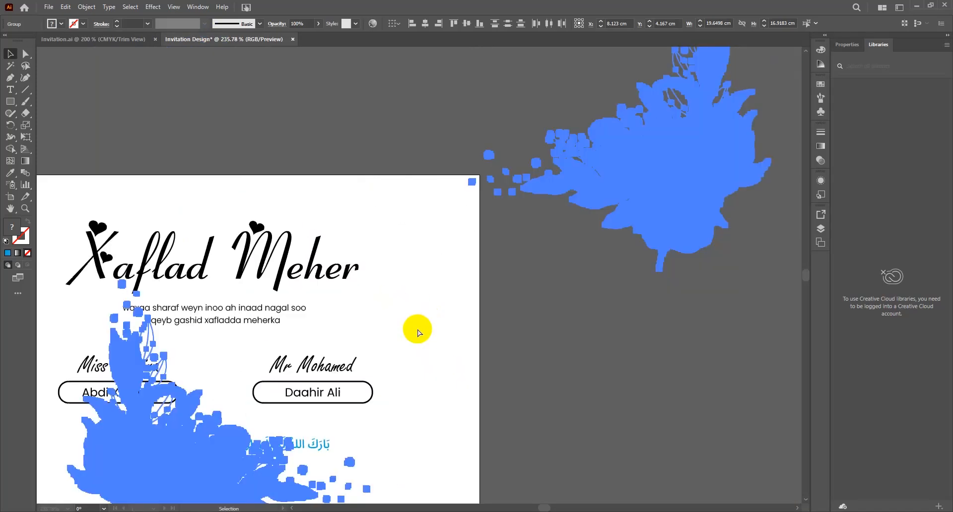
key(ctrl+minus)
key(space)
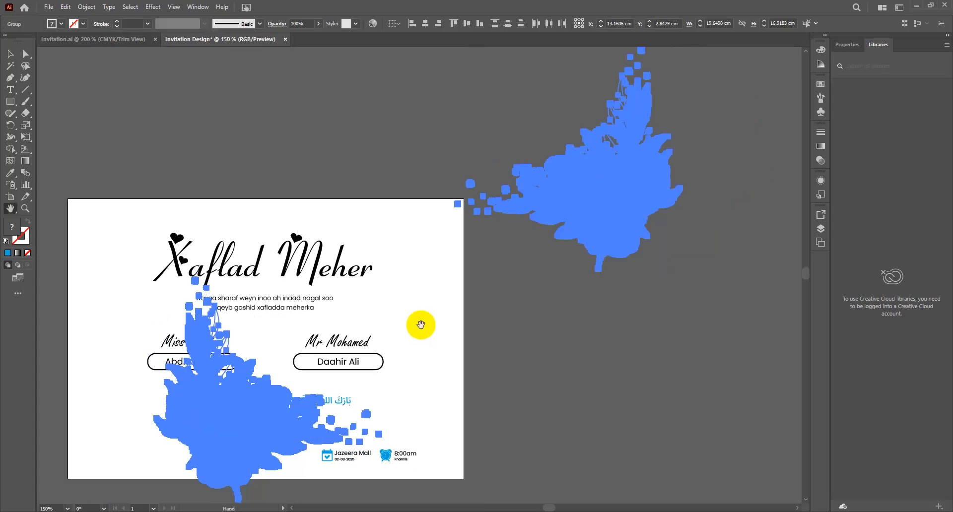
drag(468, 262, 476, 262)
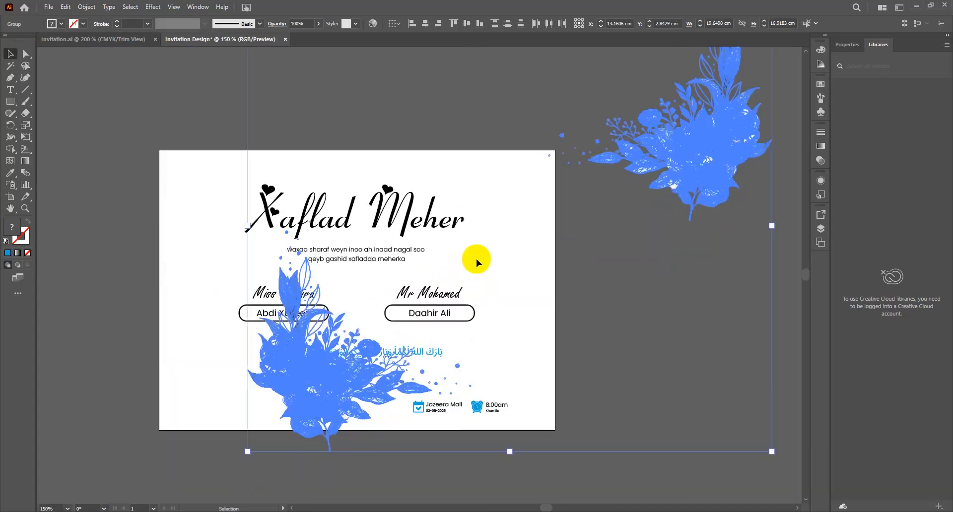
click(529, 256)
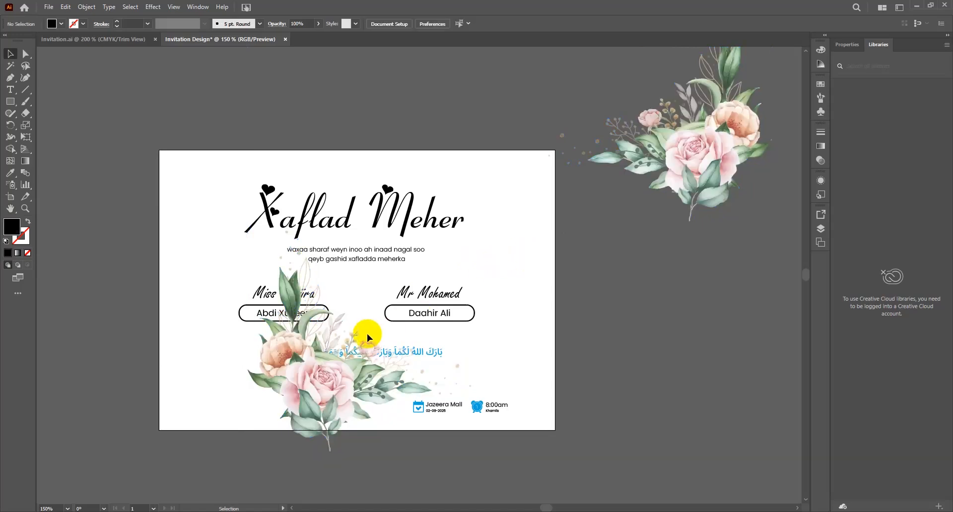
drag(322, 367, 229, 406)
click(314, 373)
click(715, 149)
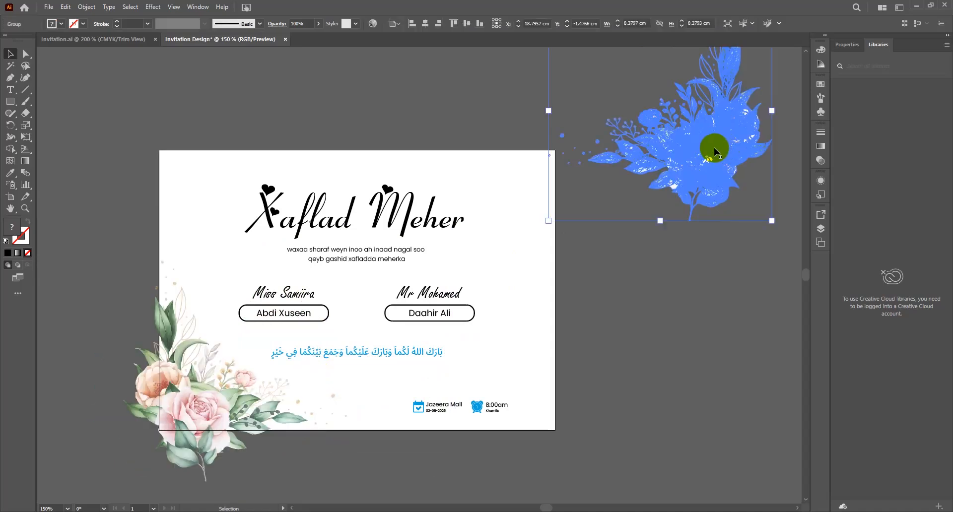
drag(720, 139, 592, 174)
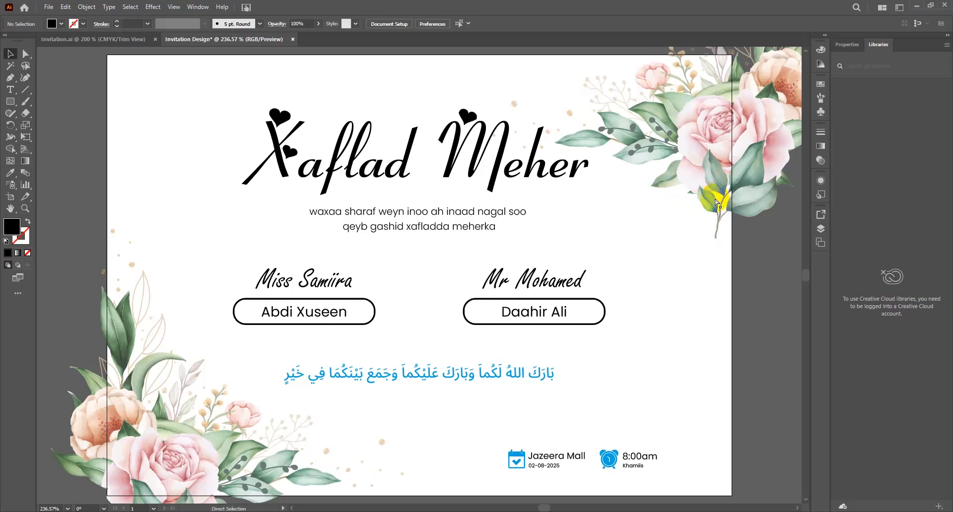
Step: Rotate the top-right floral group about 52° counterclockwise and settle it into the corner
key(ctrl+minus)
click(714, 199)
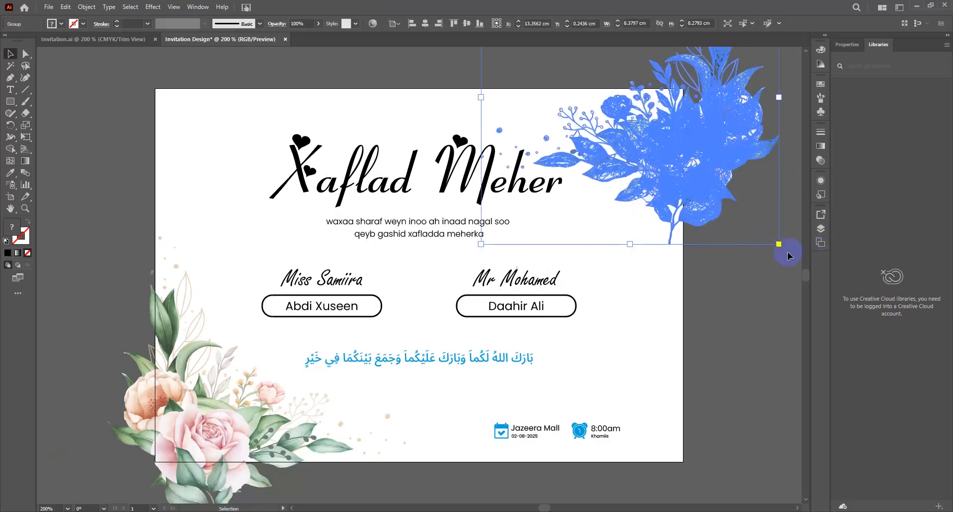
drag(782, 223, 680, 151)
drag(772, 326, 776, 263)
click(359, 143)
Step: Rotate the flower inside the group about 56° and scale it down to fit
click(664, 163)
click(676, 227)
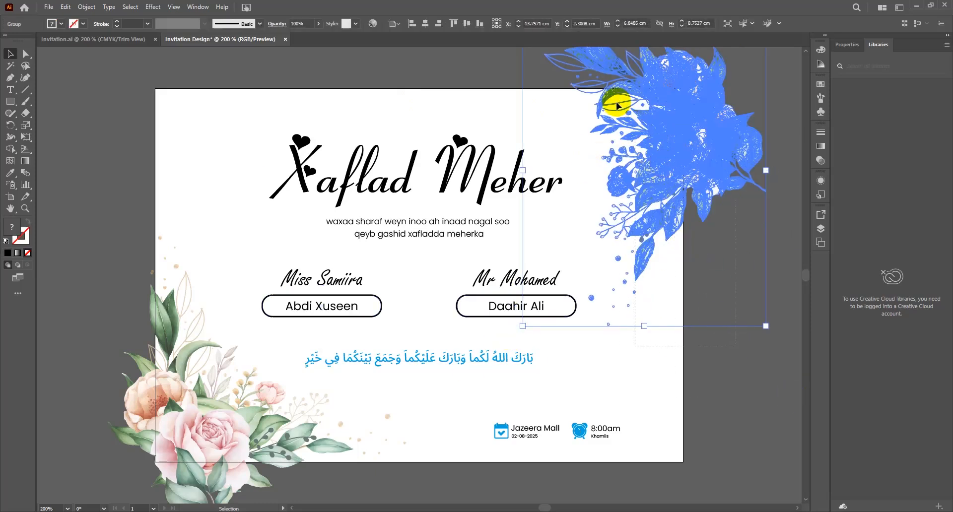
drag(519, 327, 665, 307)
drag(444, 168, 479, 166)
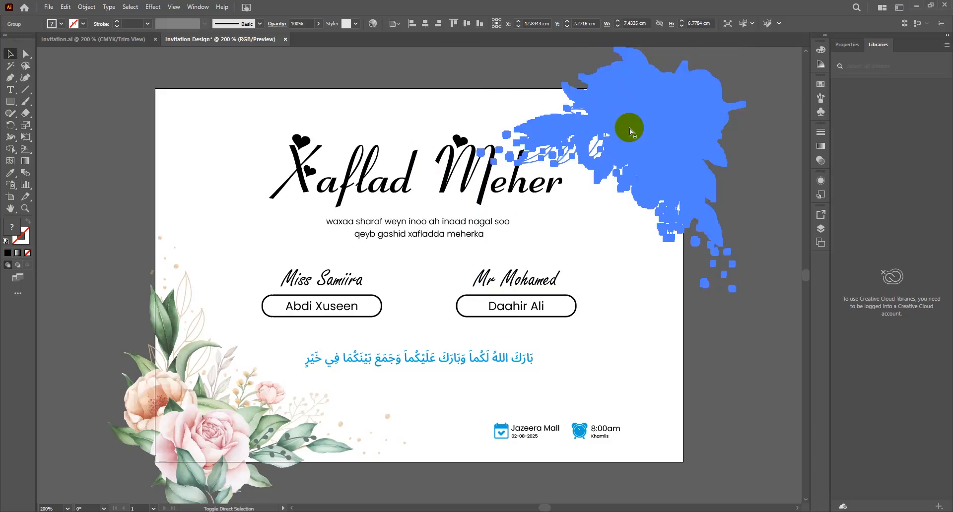
click(620, 328)
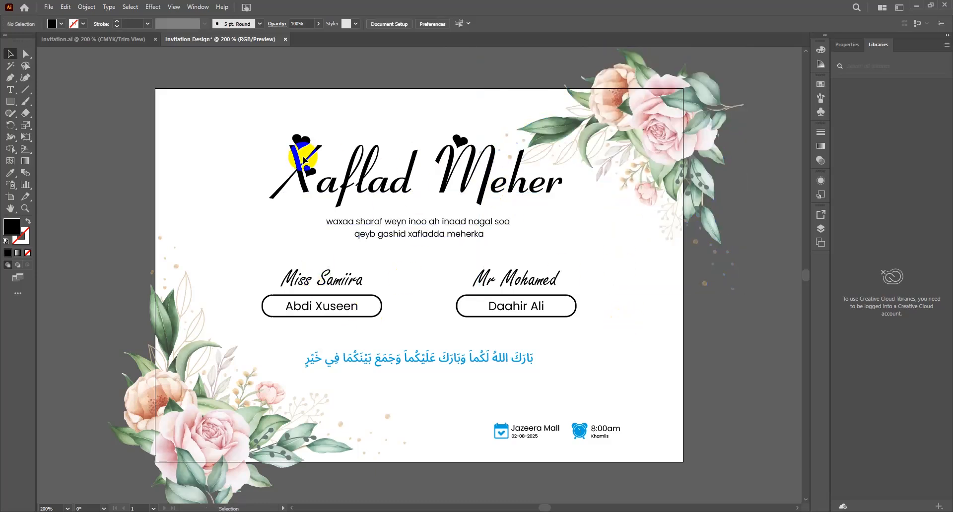
Step: Bring in the watercolour background, centre it on the artboard and send it to back
click(140, 39)
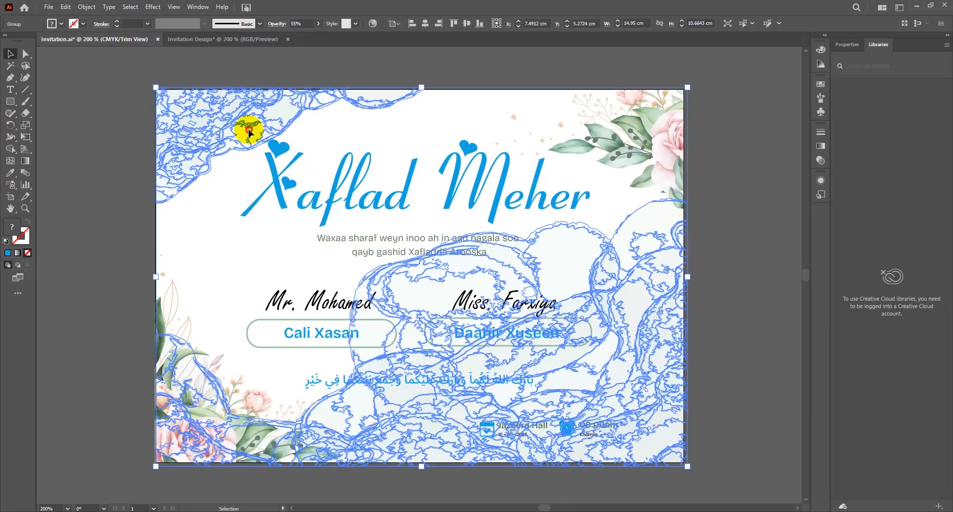
drag(249, 131, 326, 227)
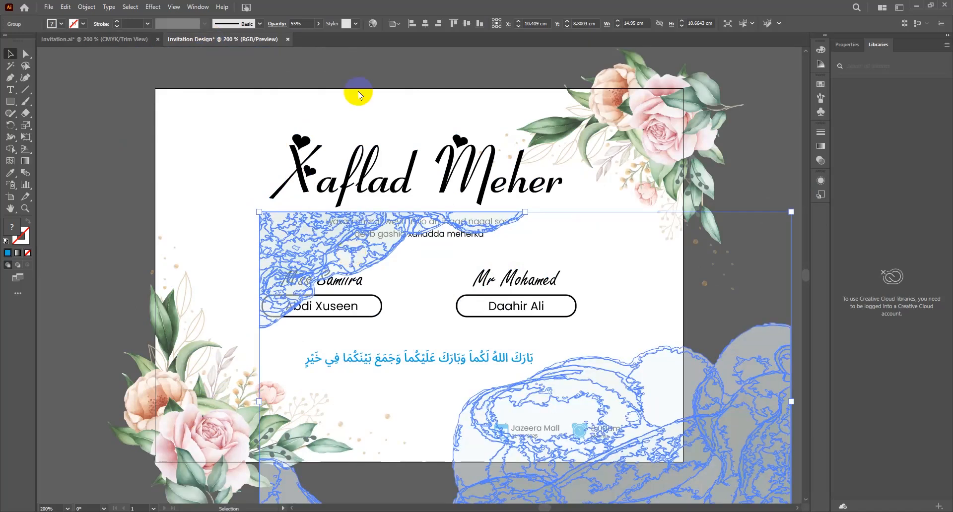
click(466, 24)
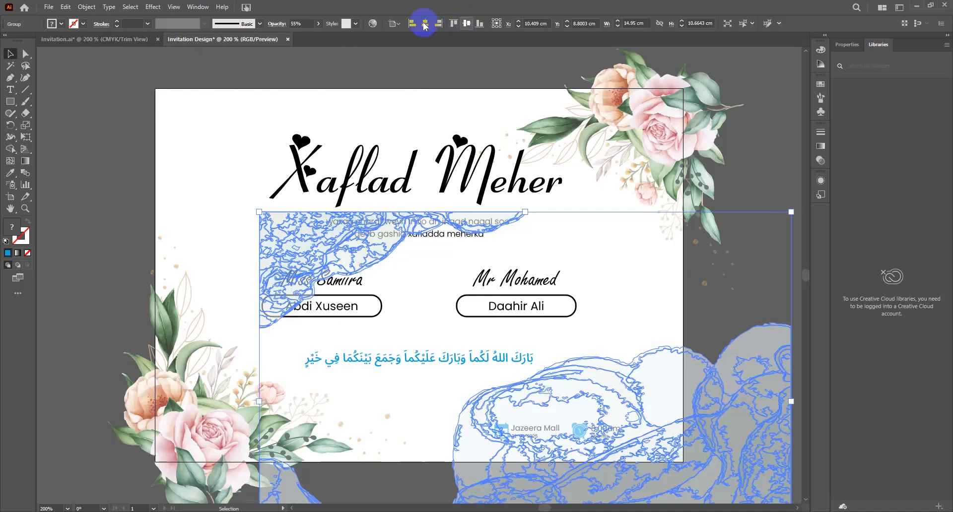
click(424, 24)
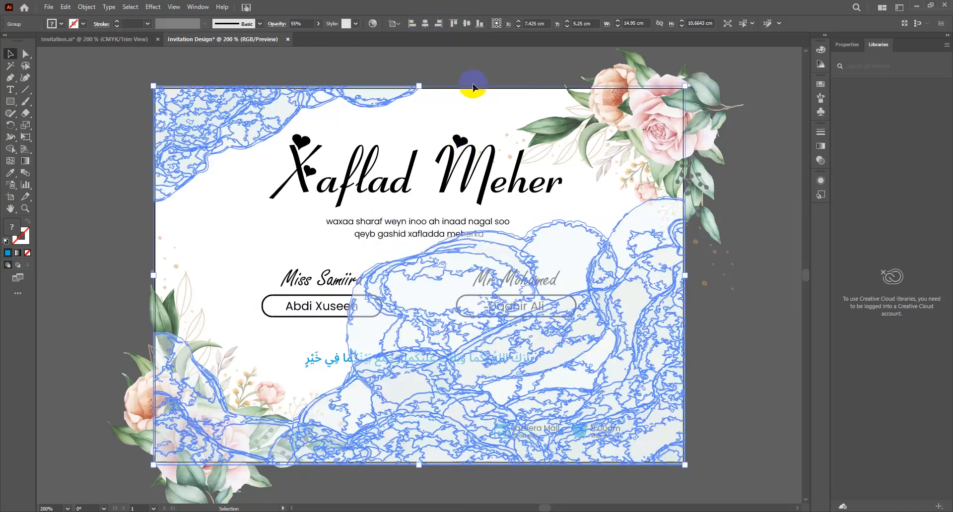
right_click(357, 94)
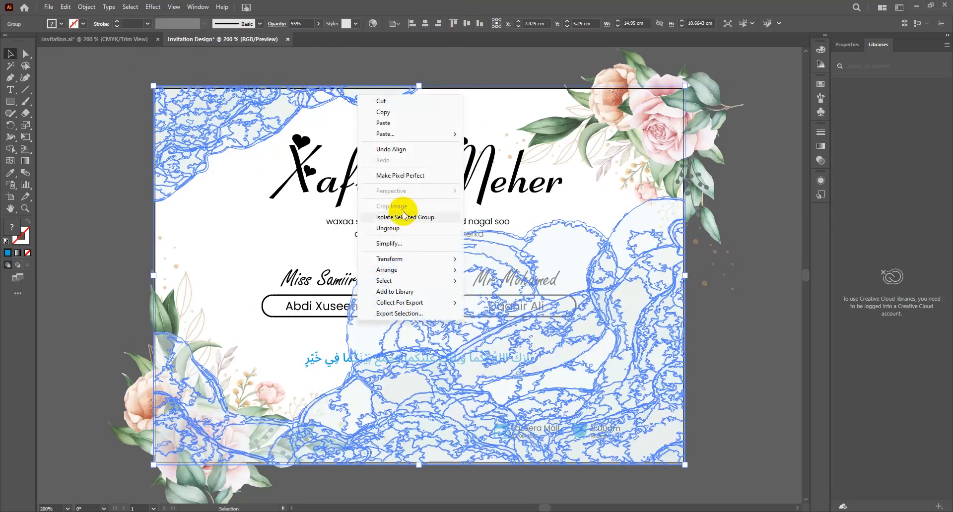
mouse_move(393, 270)
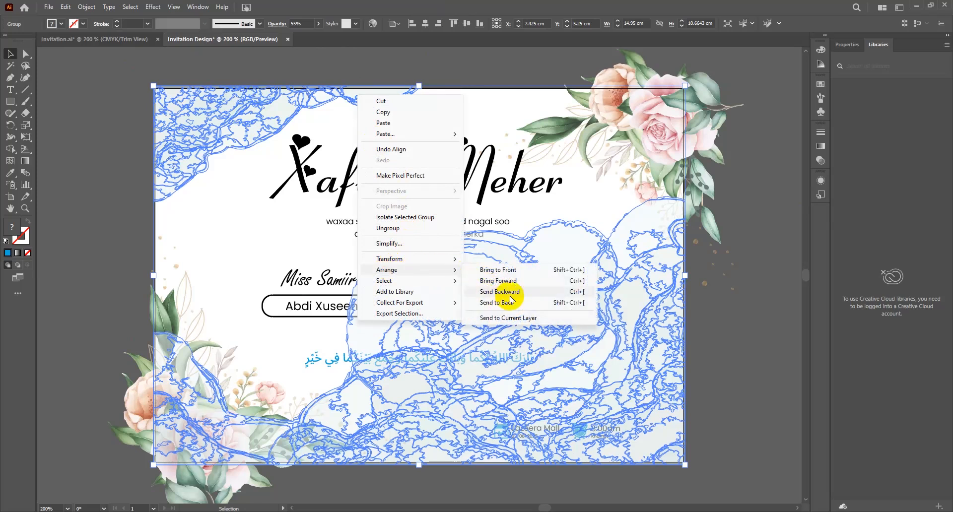
click(510, 303)
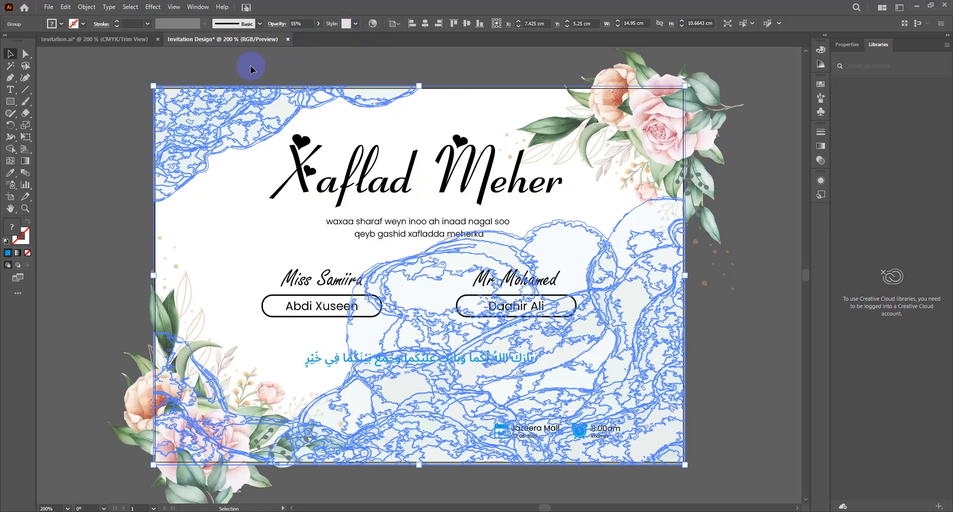
Step: Lower the watercolour background's opacity to 30%
click(237, 72)
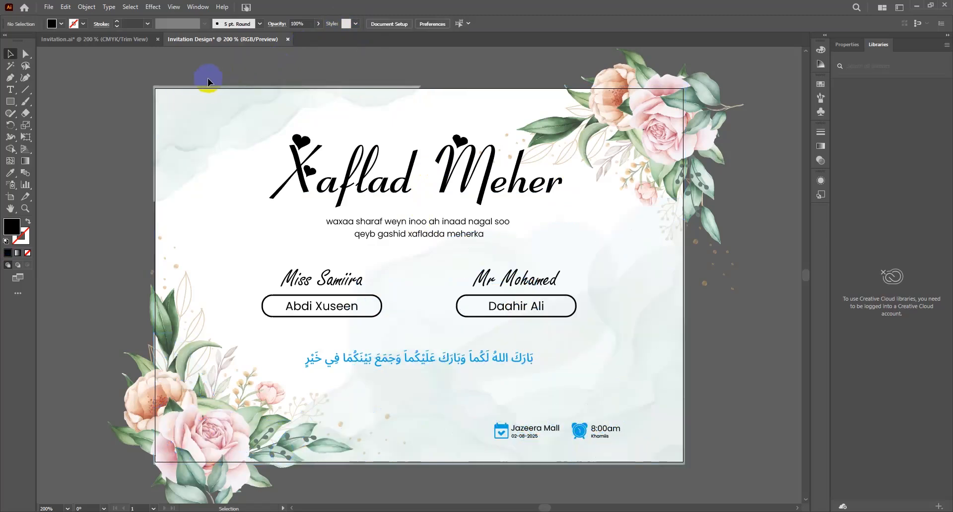
click(203, 93)
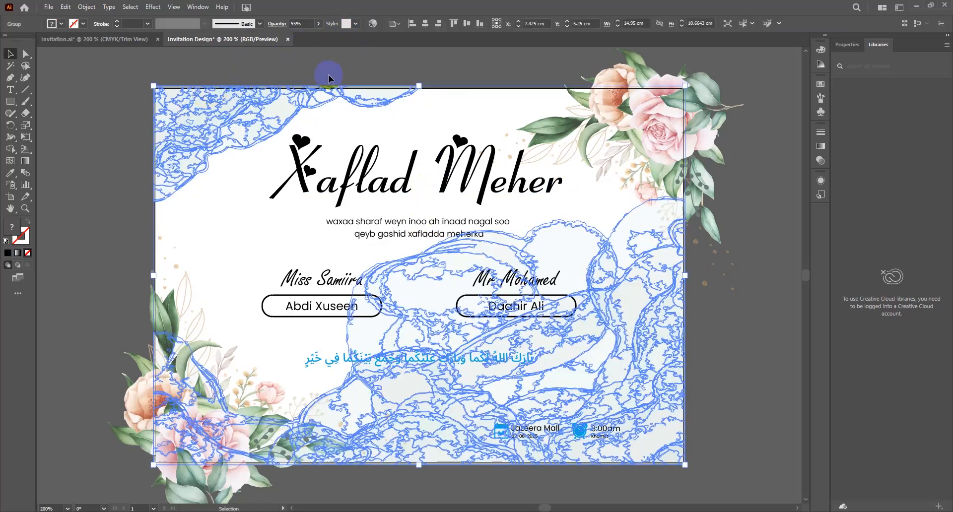
click(296, 23)
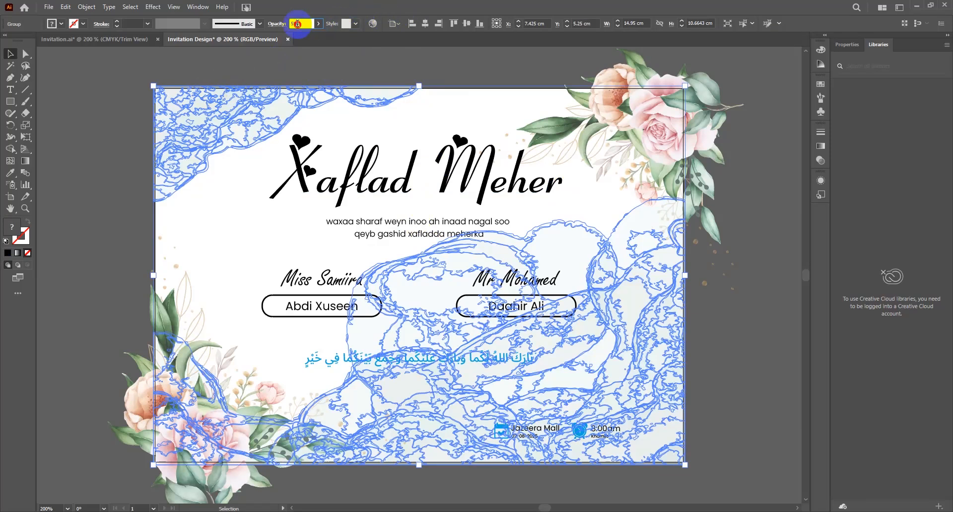
key(BackSpace)
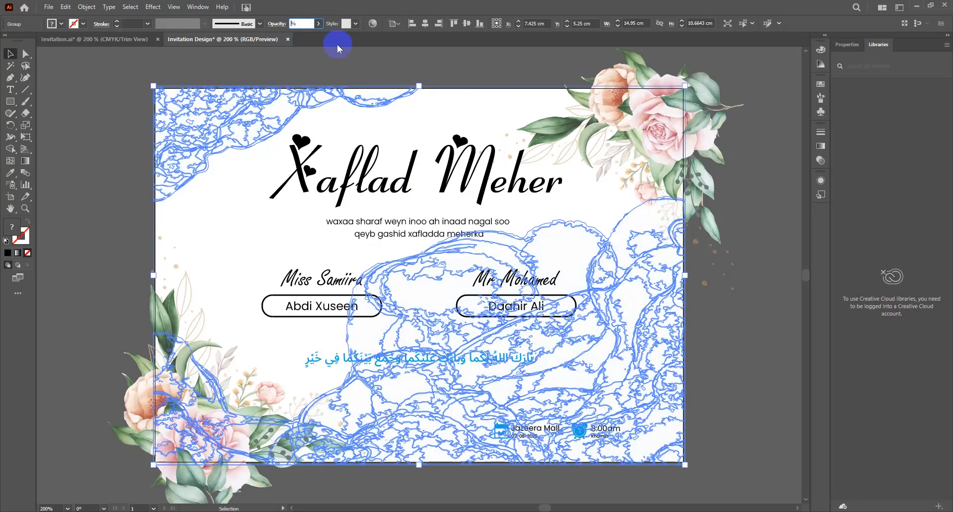
text(2)
click(337, 46)
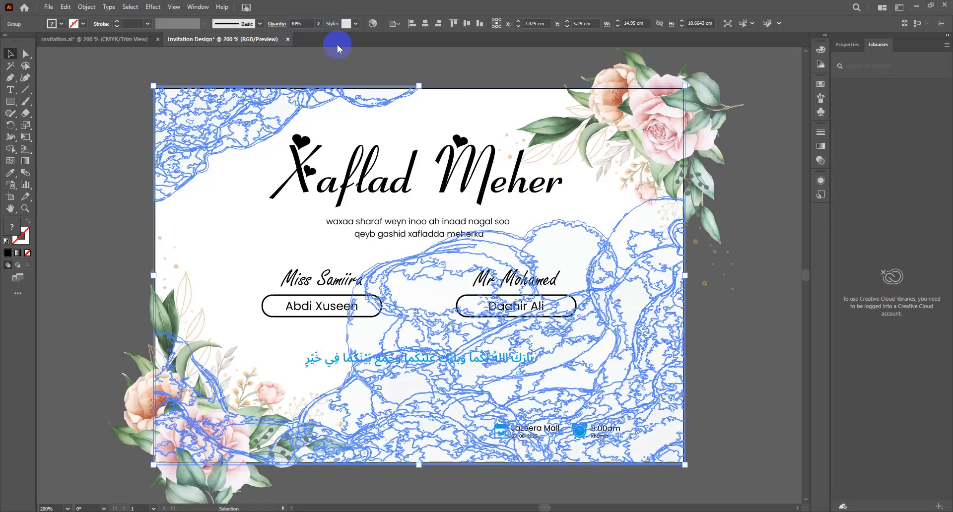
click(326, 54)
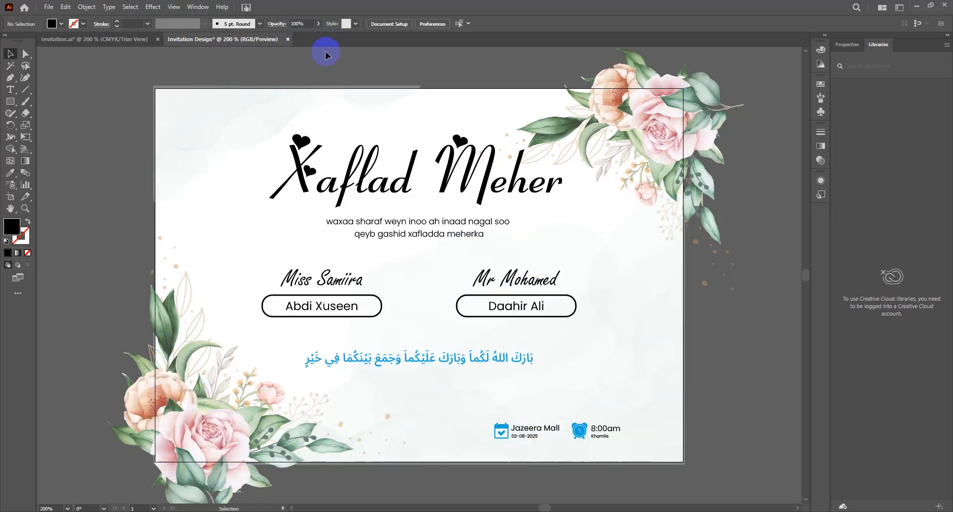
Step: Recolour the Xaflad Meher title with a leaf's sage green using the Eyedropper
click(231, 126)
click(355, 55)
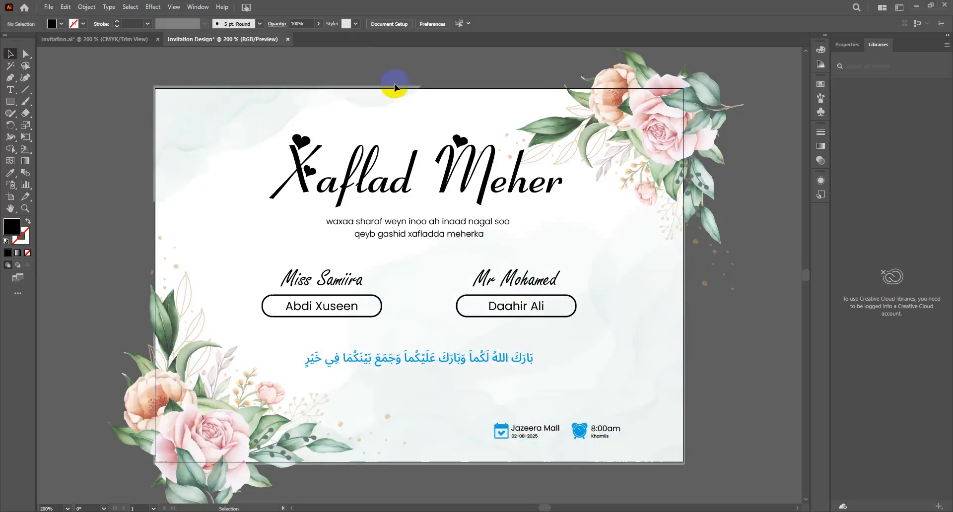
click(418, 187)
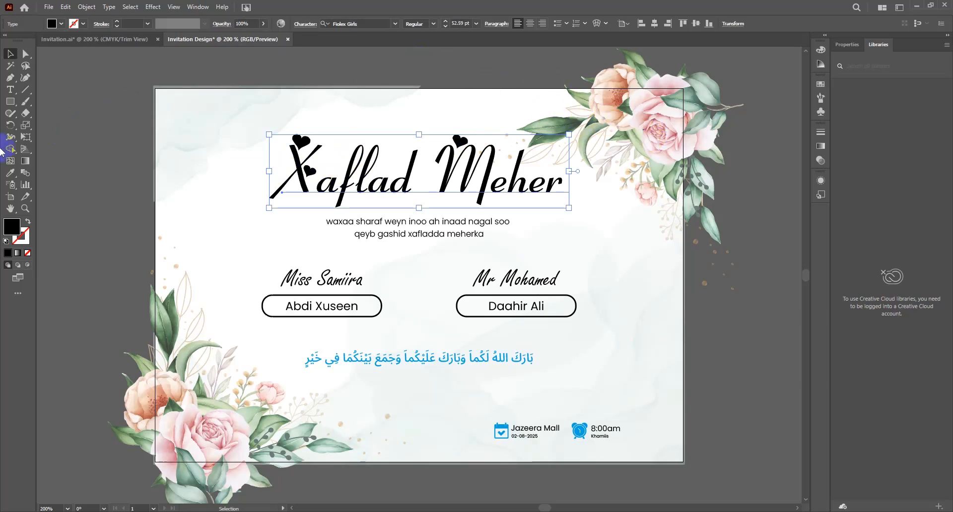
click(10, 173)
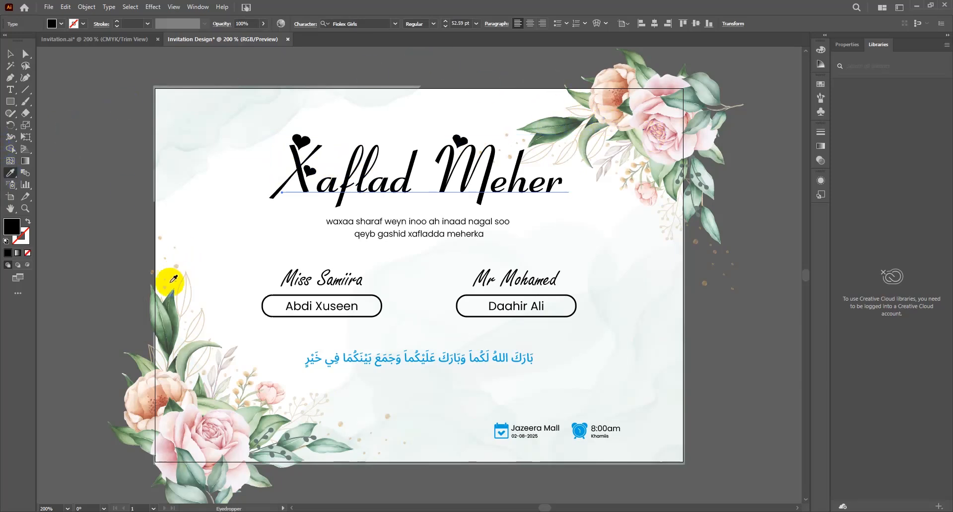
click(171, 339)
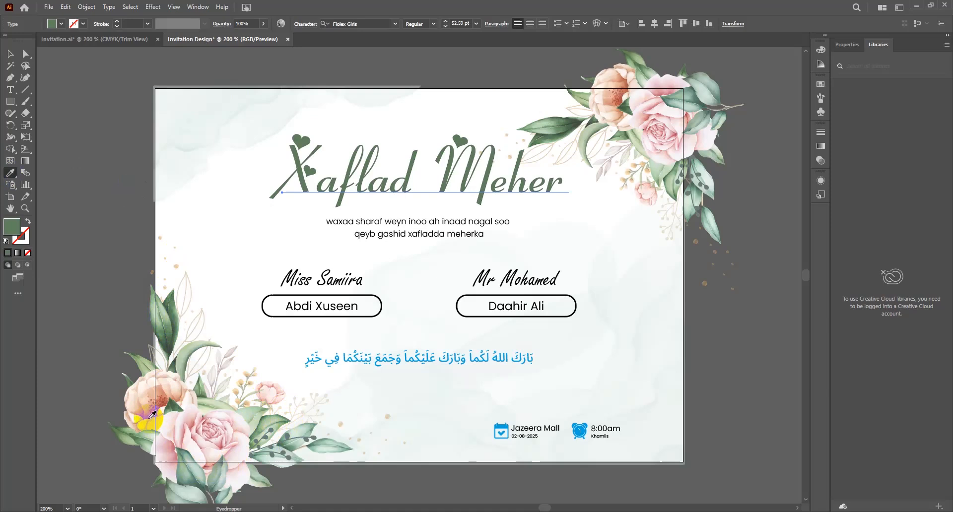
click(145, 436)
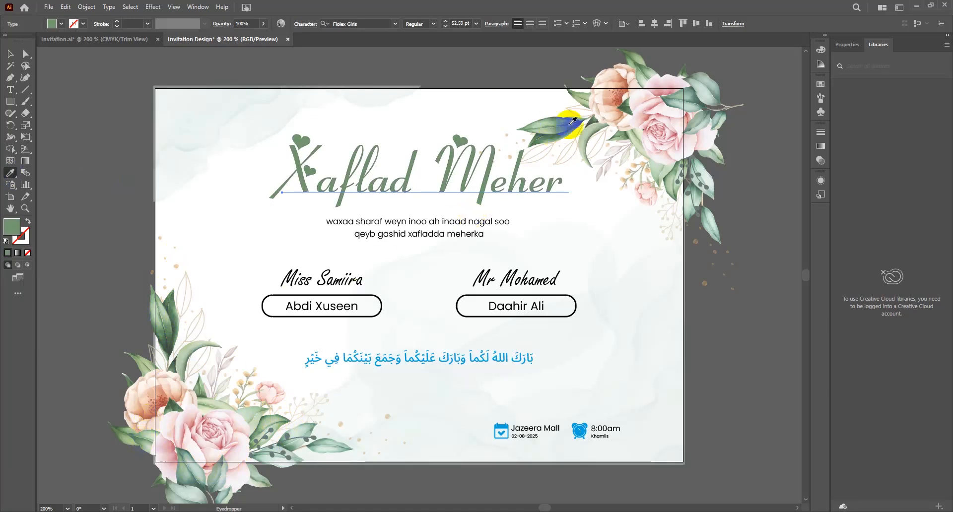
key(v)
Step: Set the invitation paragraph's font weight to ExtraLight
click(431, 238)
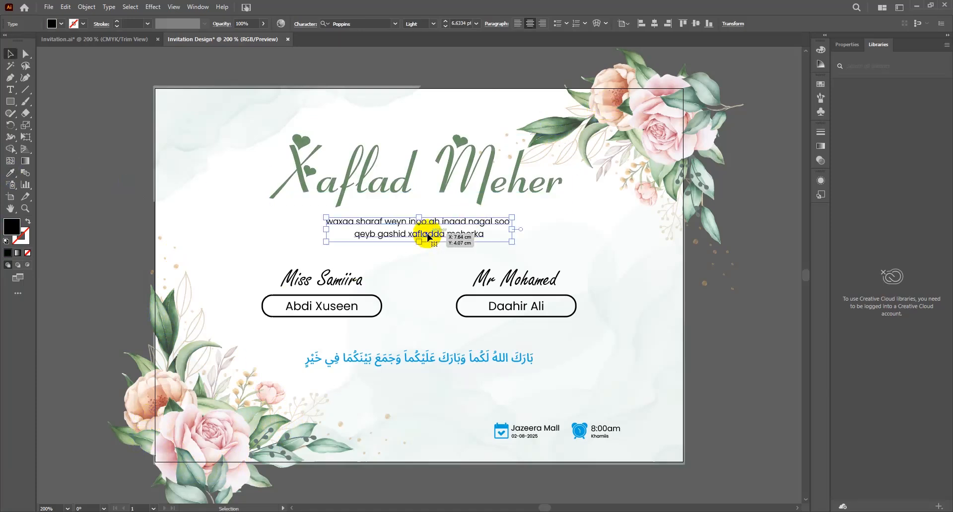
click(433, 24)
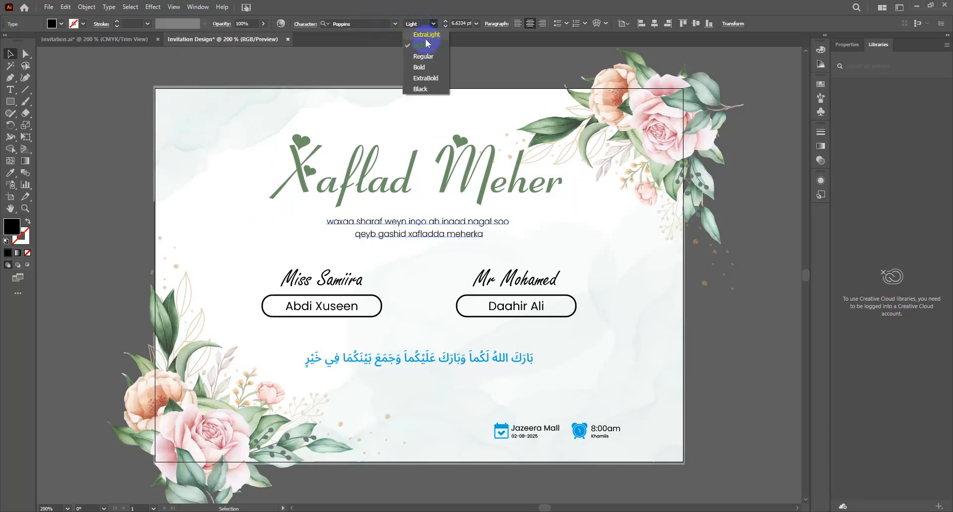
click(425, 36)
click(151, 179)
Step: Give the Xaflad Meher title the Arabic text's blue
key(a)
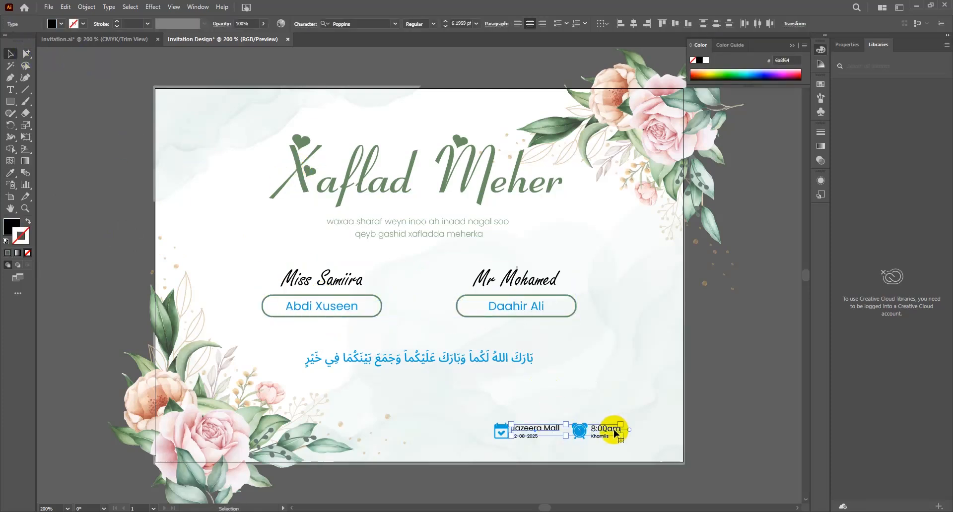
click(359, 185)
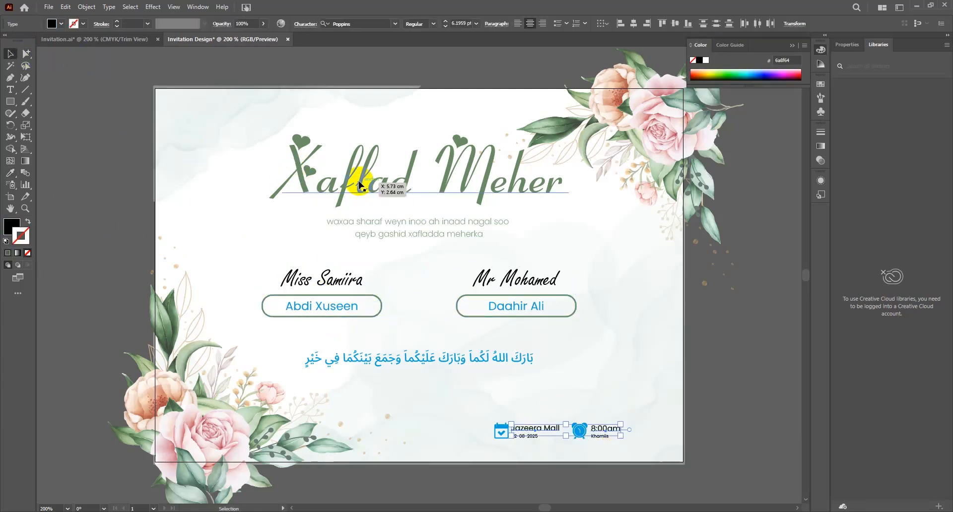
key(i)
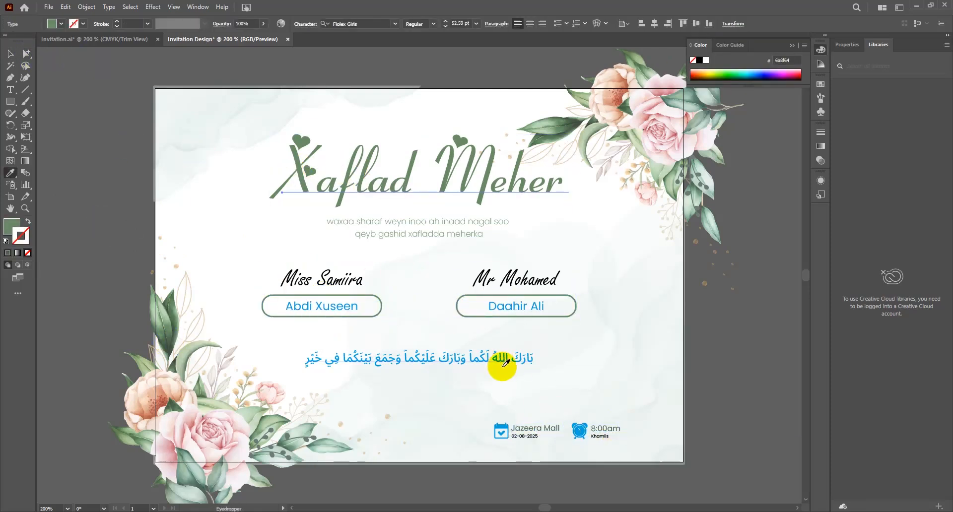
click(489, 356)
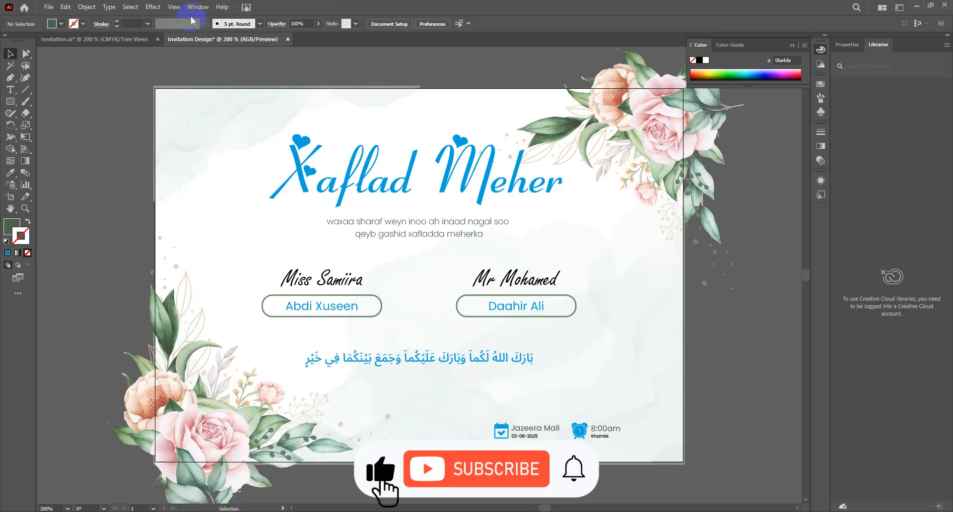
Step: Turn on Trim View and save the card as 'Invitation Design' (.AI) in Pictures
click(175, 7)
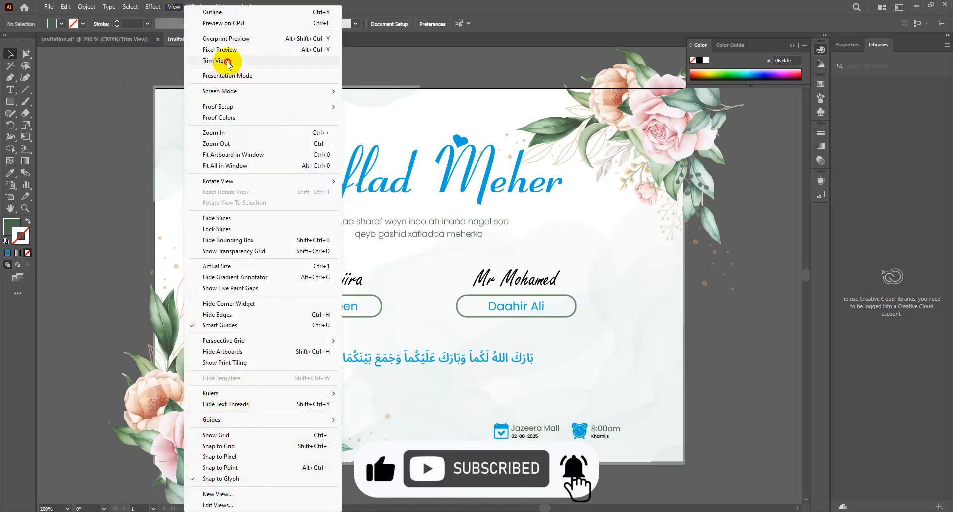
click(228, 61)
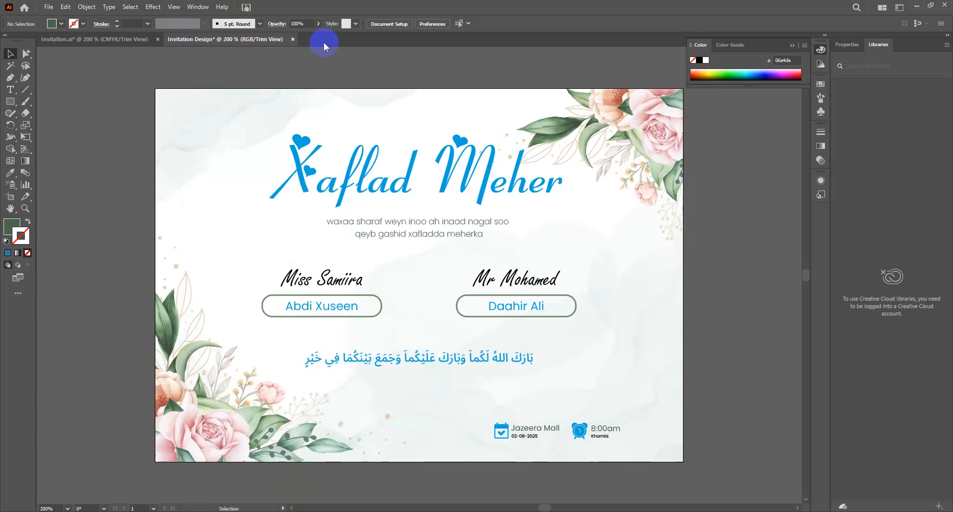
key(ctrl+s)
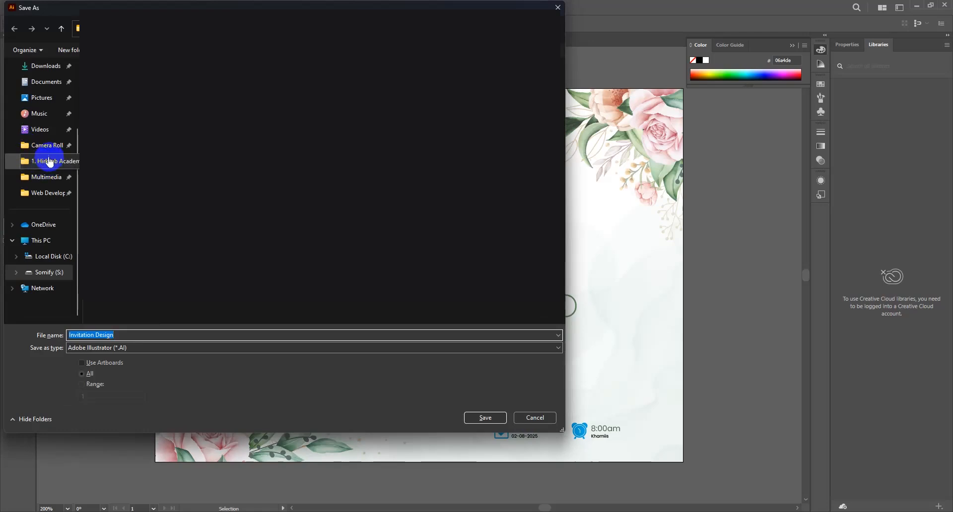
click(47, 99)
click(386, 314)
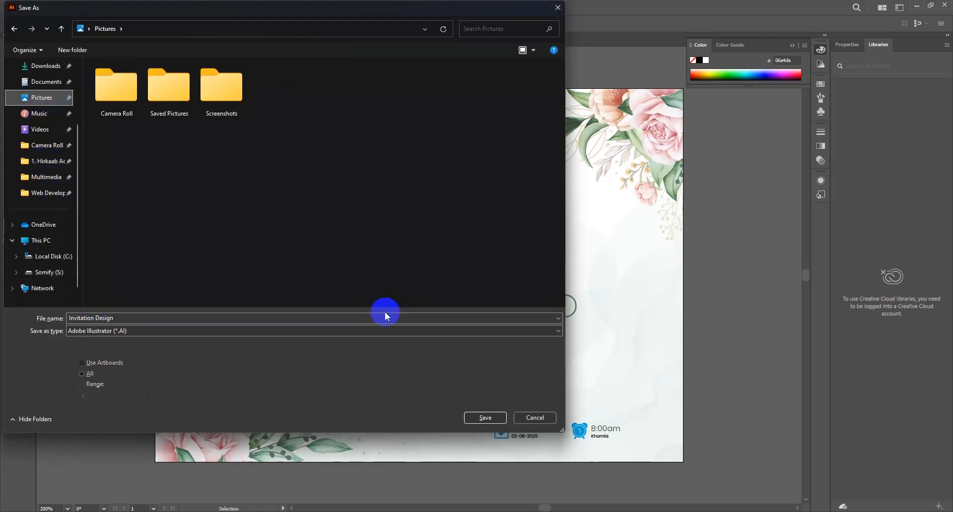
click(477, 418)
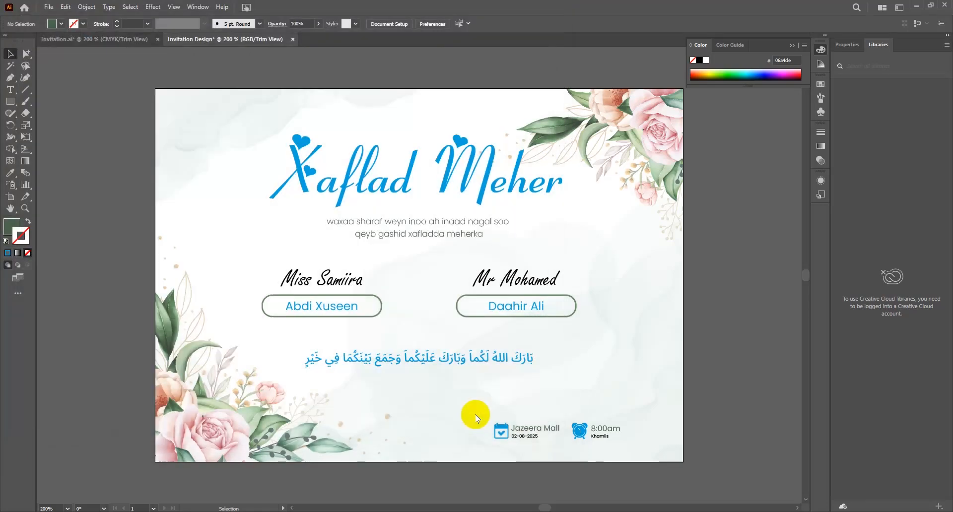